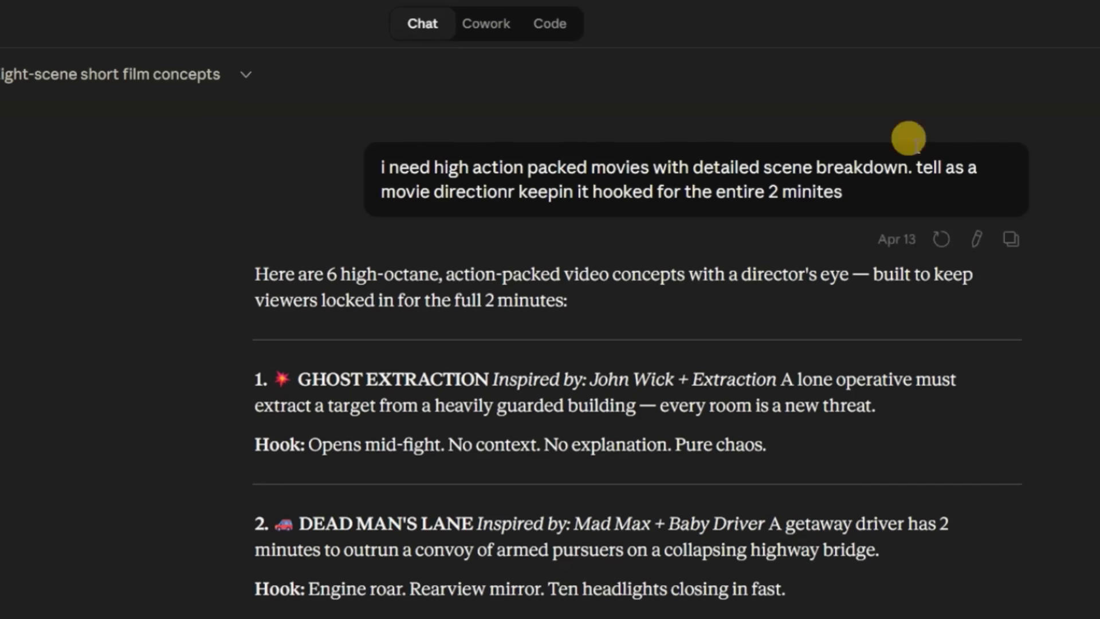
# Review the six action film concepts in the chat, highlighting concept 3, The Last Breach, and the reply that chooses it
pyautogui.scroll(-3, 1027, 352)
pyautogui.scroll(1, 273, 235)
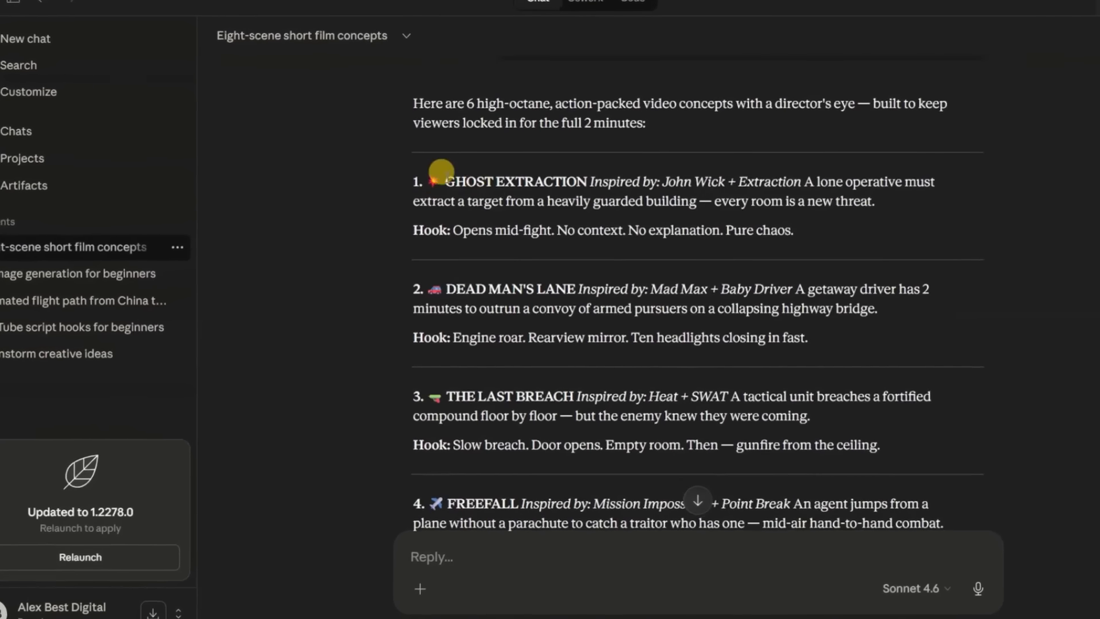
pyautogui.scroll(-2, 764, 237)
pyautogui.scroll(-5, 919, 193)
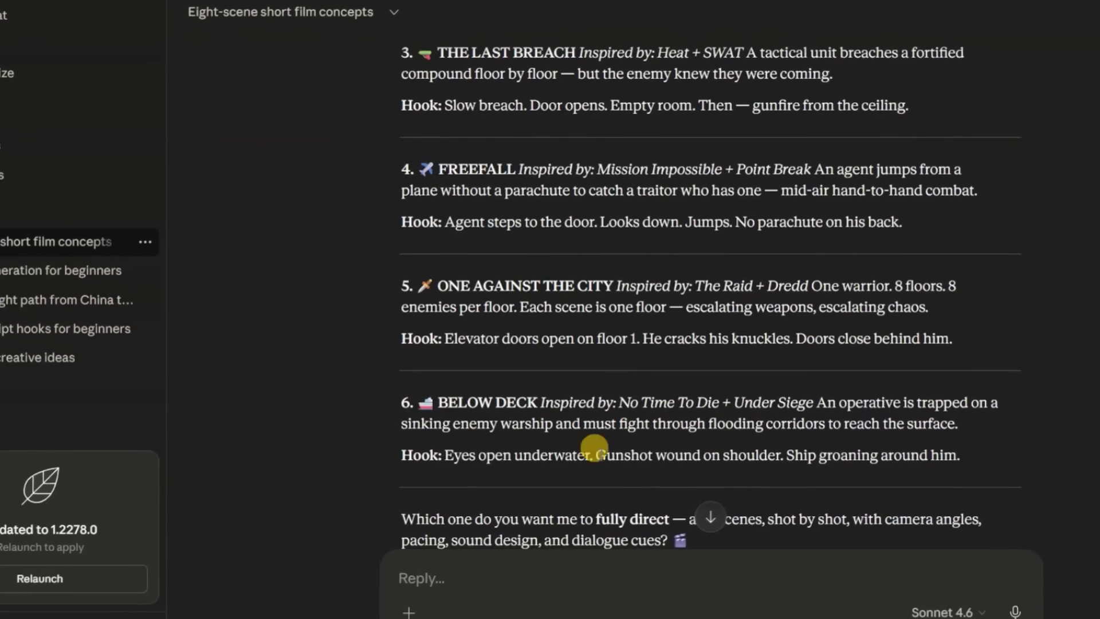
pyautogui.scroll(4, 497, 466)
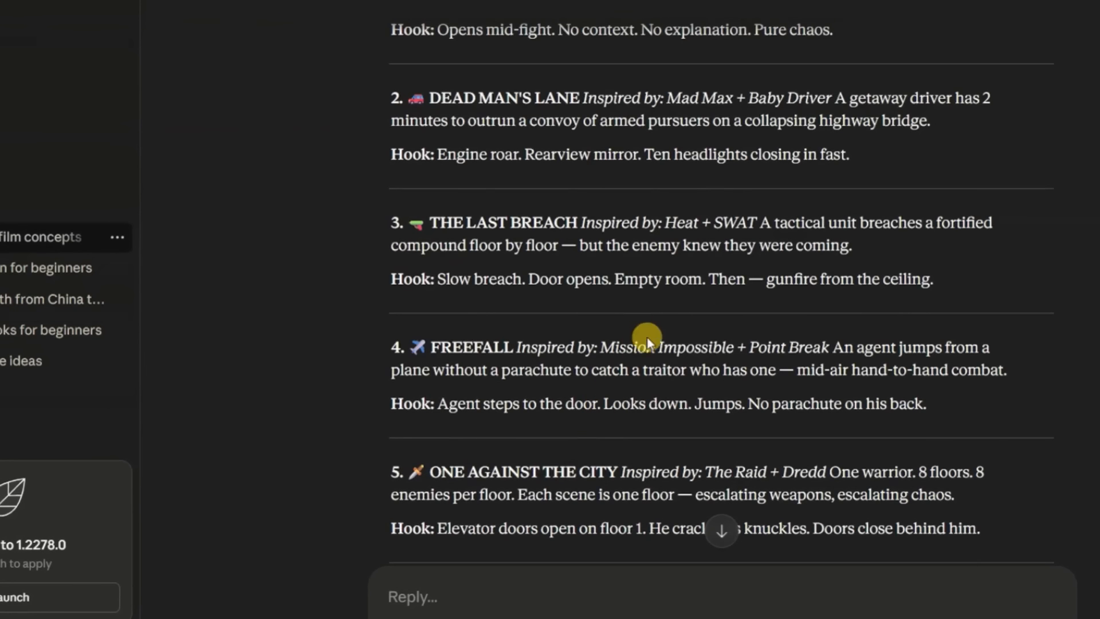
pyautogui.moveTo(387, 221); pyautogui.dragTo(1015, 264)
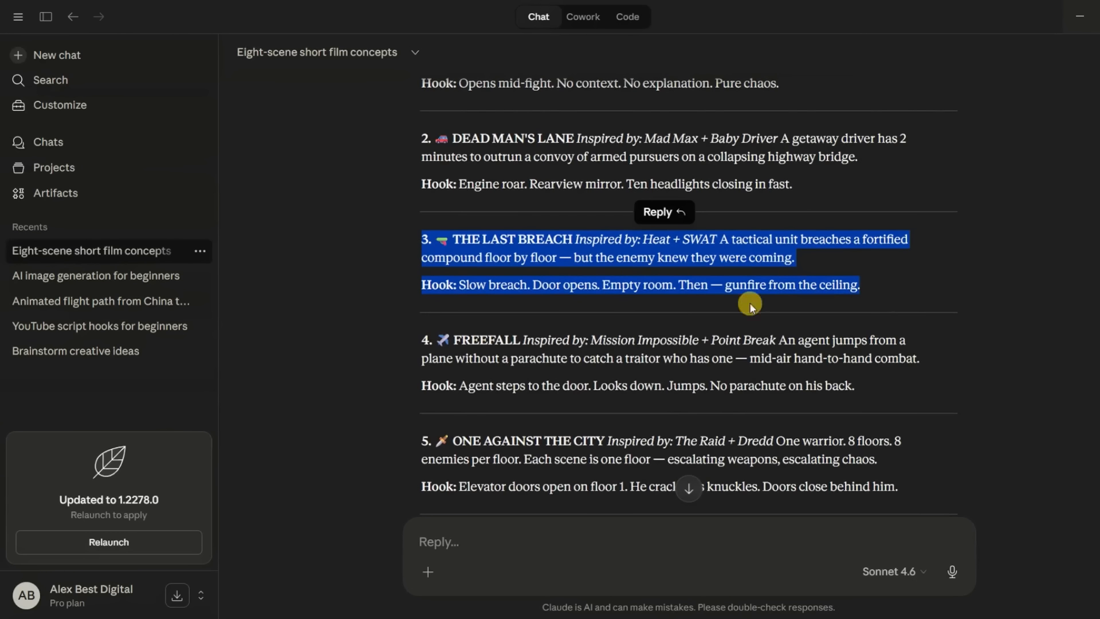
pyautogui.scroll(-6, 844, 367)
pyautogui.click(844, 367)
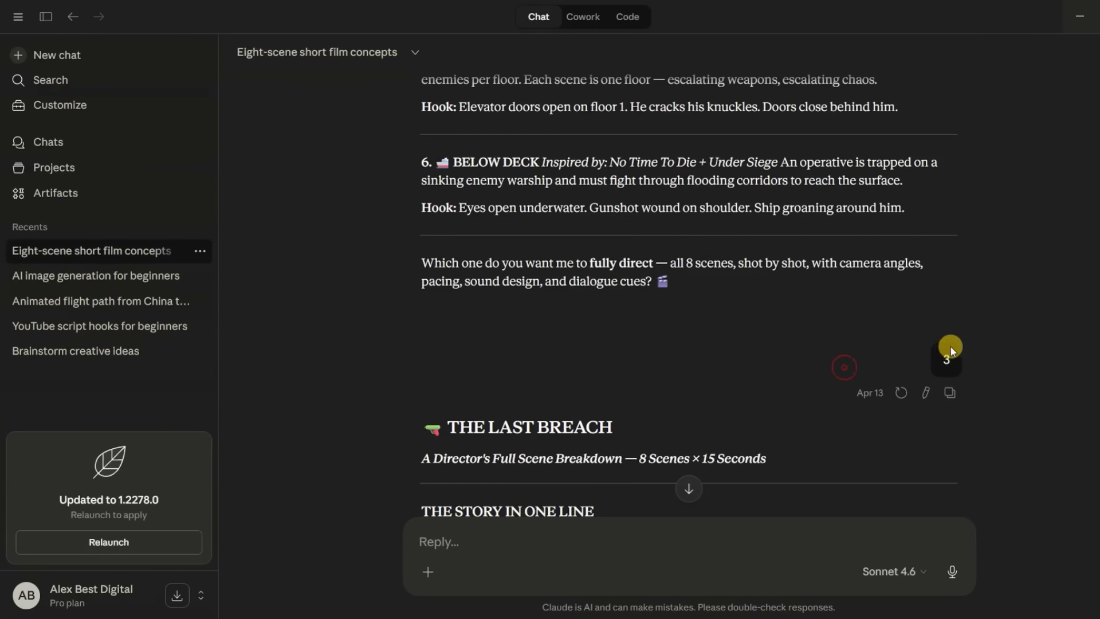
# Read through the director's breakdown of The Last Breach from Scene 1 to Scene 8
pyautogui.scroll(-5, 410, 293)
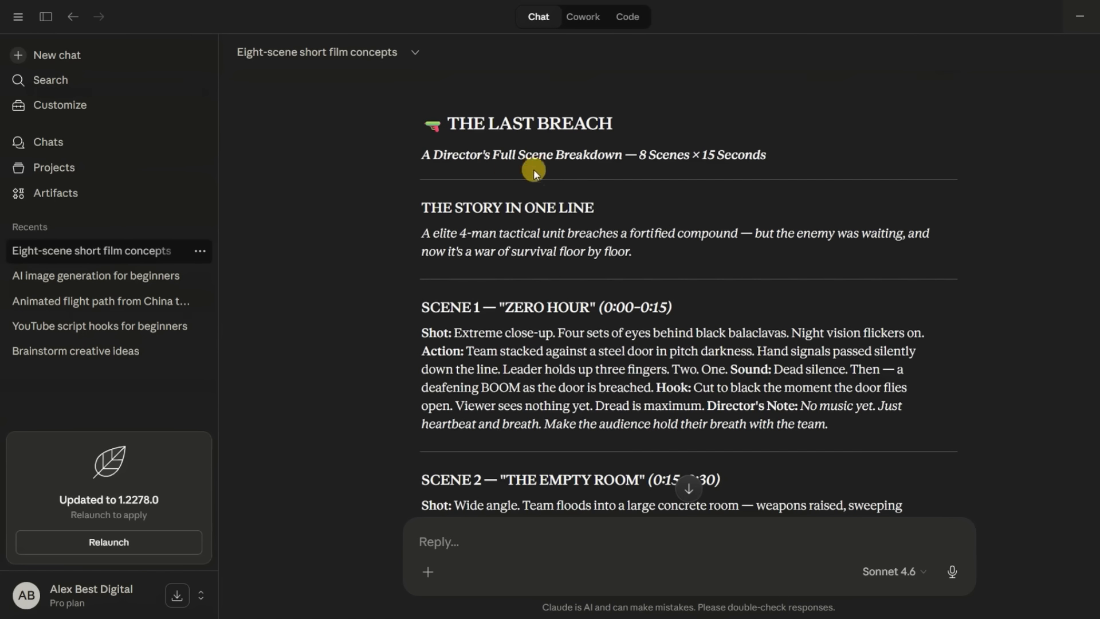
pyautogui.scroll(-7, 534, 170)
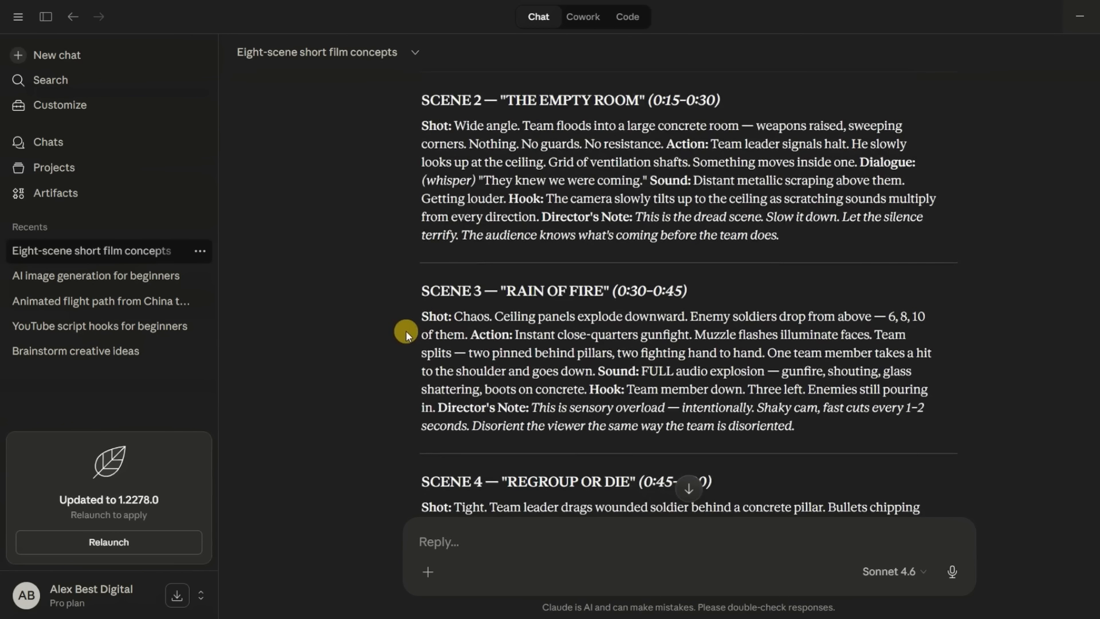
pyautogui.scroll(5, 408, 292)
pyautogui.scroll(-1, 739, 250)
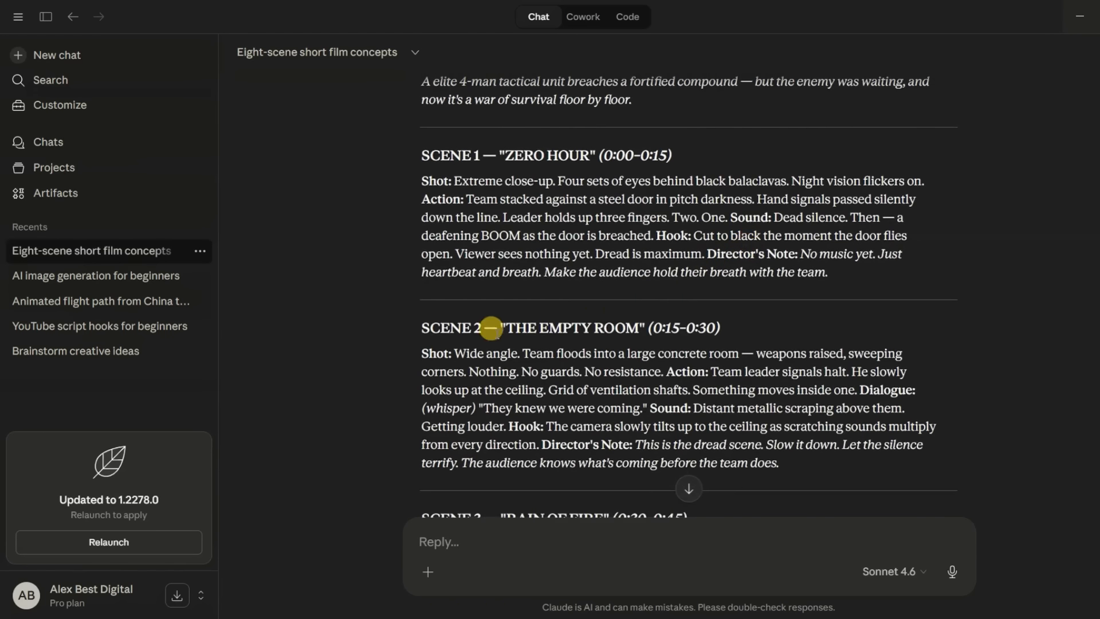
pyautogui.scroll(-1, 490, 328)
pyautogui.scroll(-7, 817, 244)
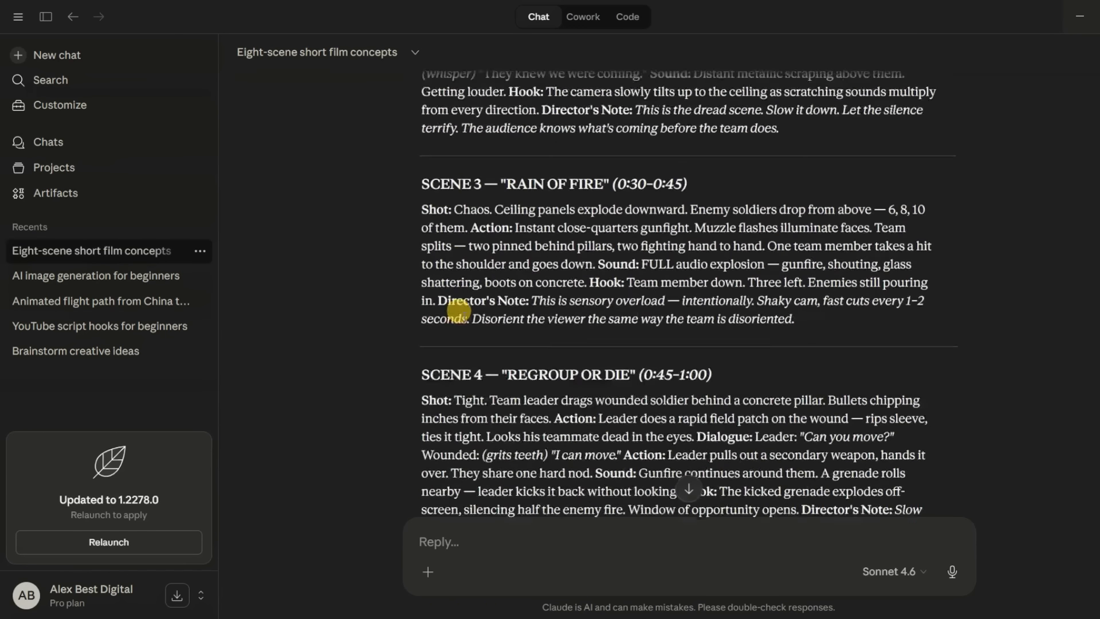
pyautogui.scroll(-12, 776, 265)
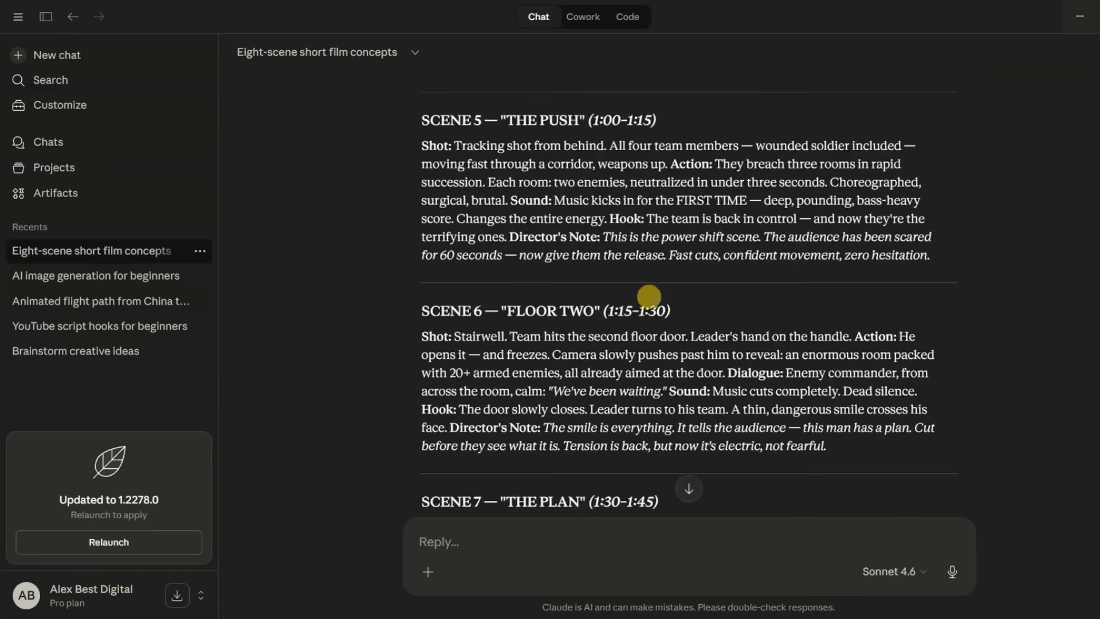
pyautogui.scroll(-3, 619, 310)
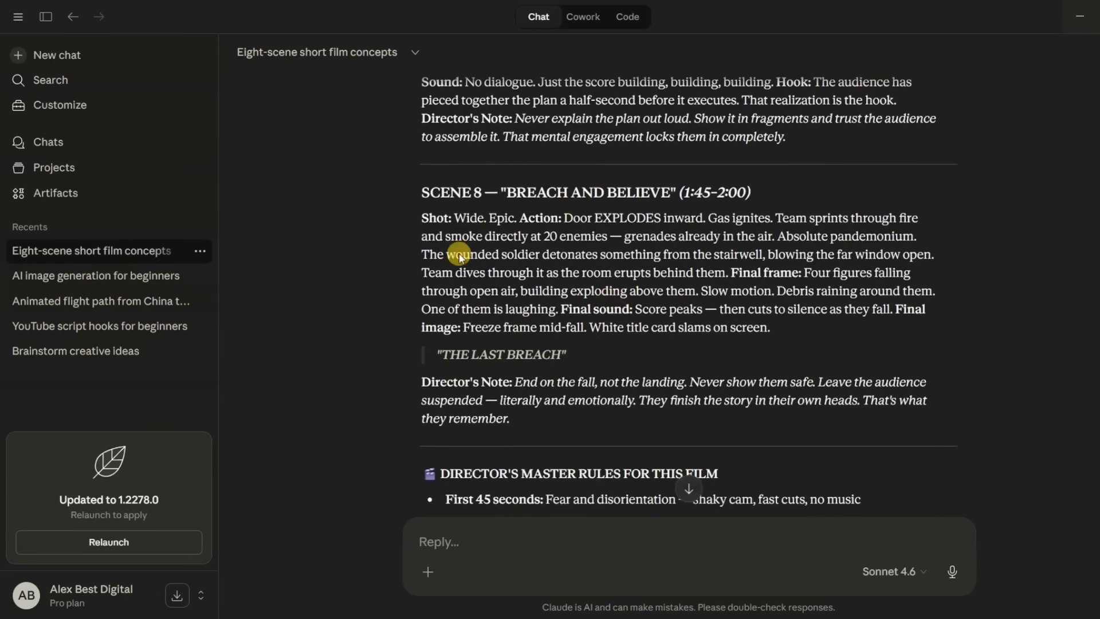
pyautogui.scroll(1, 573, 207)
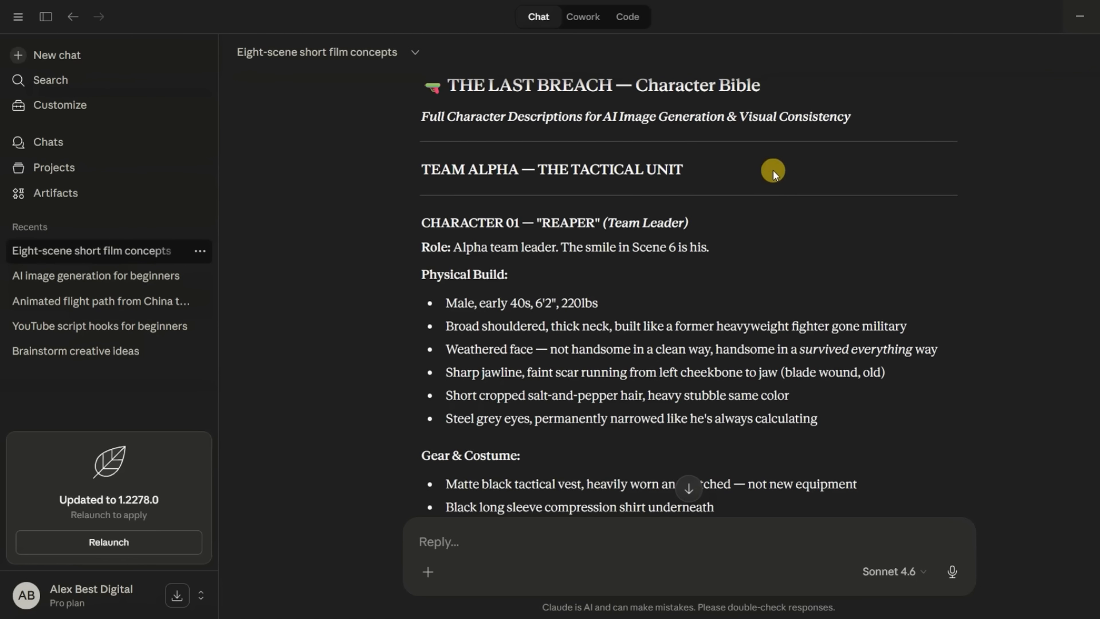
# Examine the character bible's team and enemy sections and Reaper's build, costume, expression and AI generation prompt keywords
pyautogui.moveTo(420, 161); pyautogui.dragTo(729, 161)
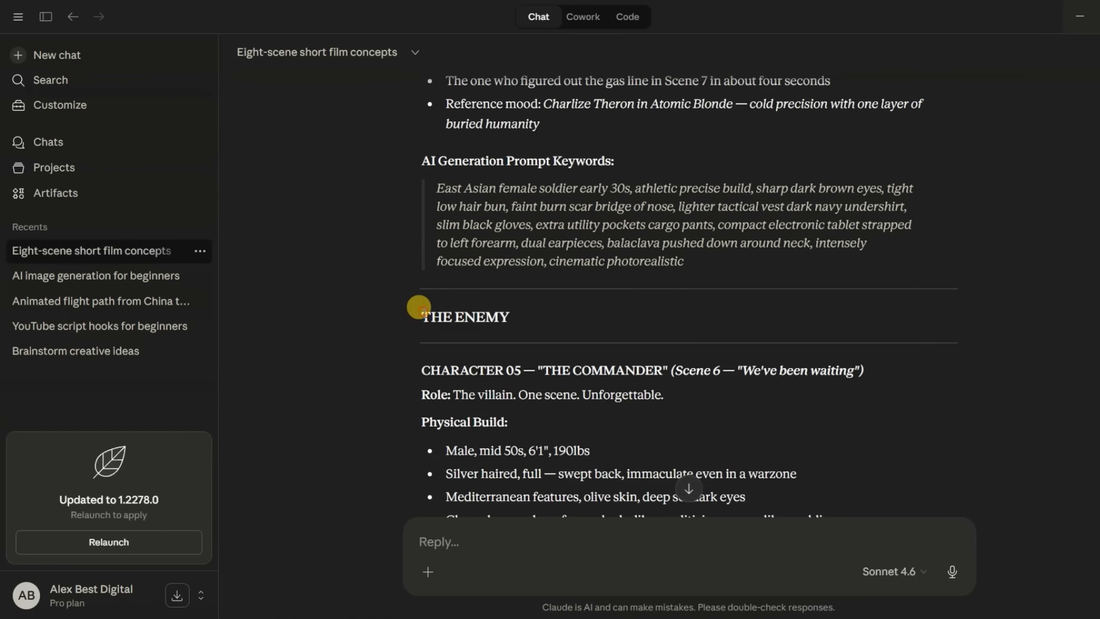
pyautogui.moveTo(419, 307); pyautogui.dragTo(545, 317)
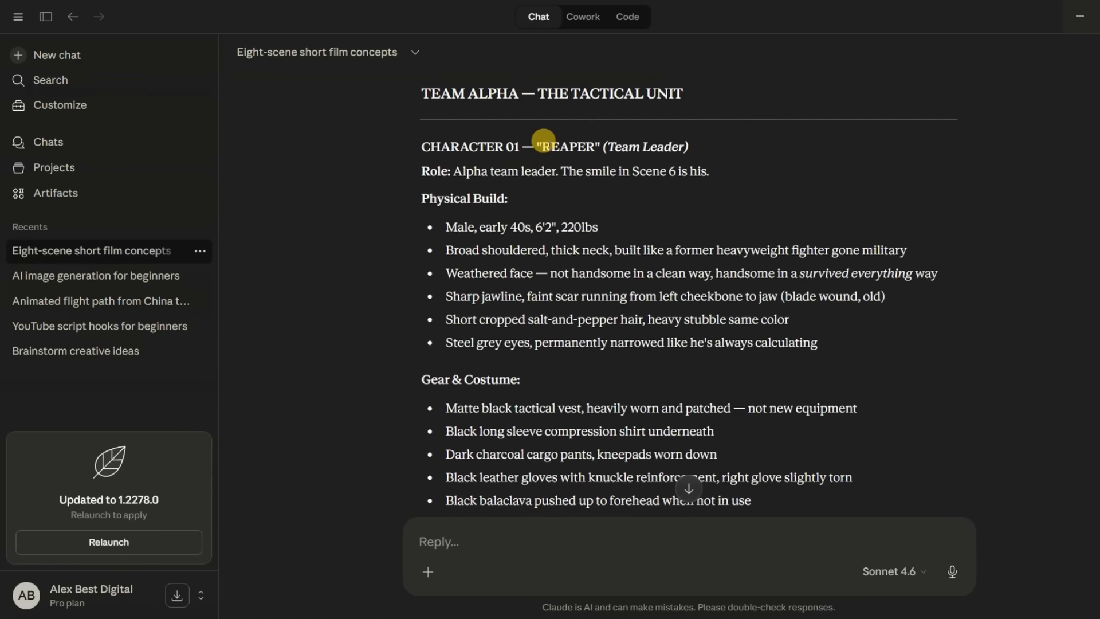
pyautogui.moveTo(537, 139); pyautogui.dragTo(777, 141)
pyautogui.scroll(-3, 777, 192)
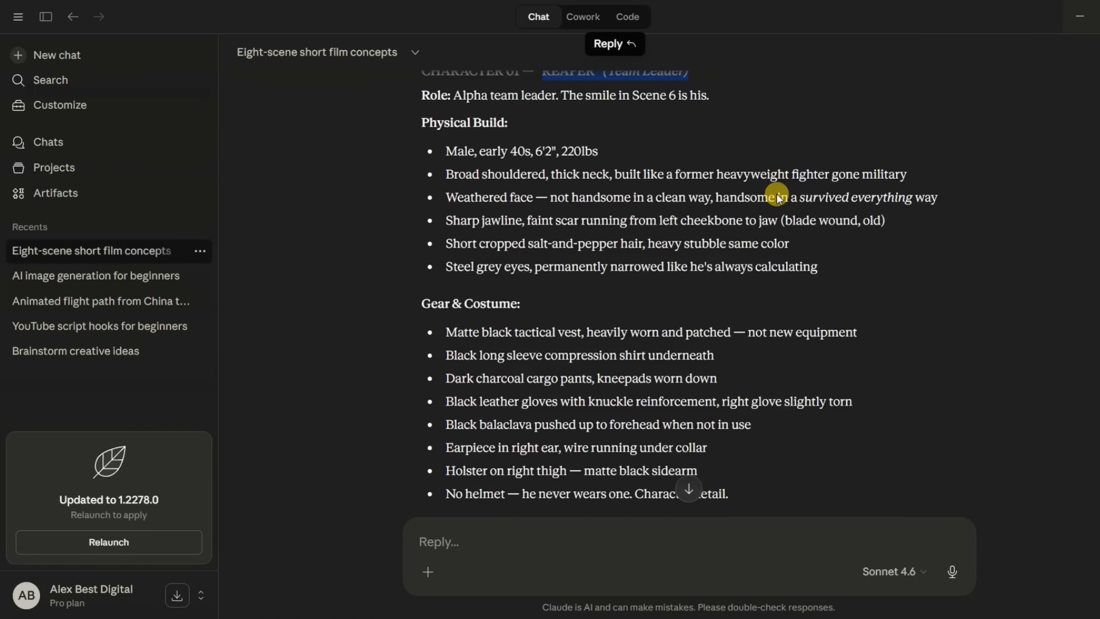
pyautogui.scroll(4, 484, 412)
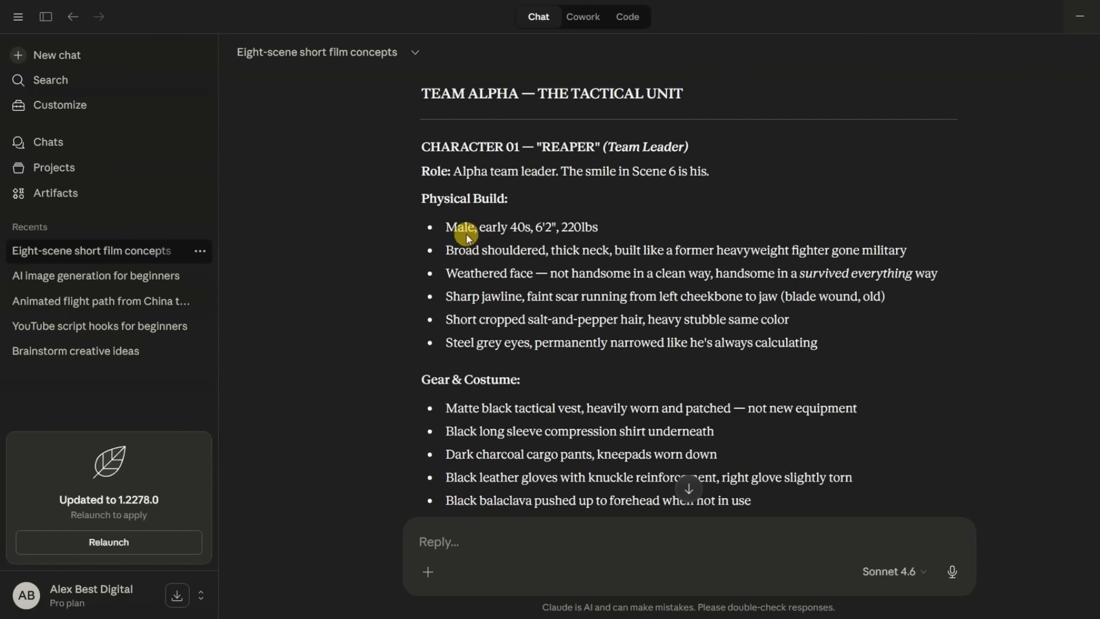
pyautogui.moveTo(420, 197); pyautogui.dragTo(604, 194)
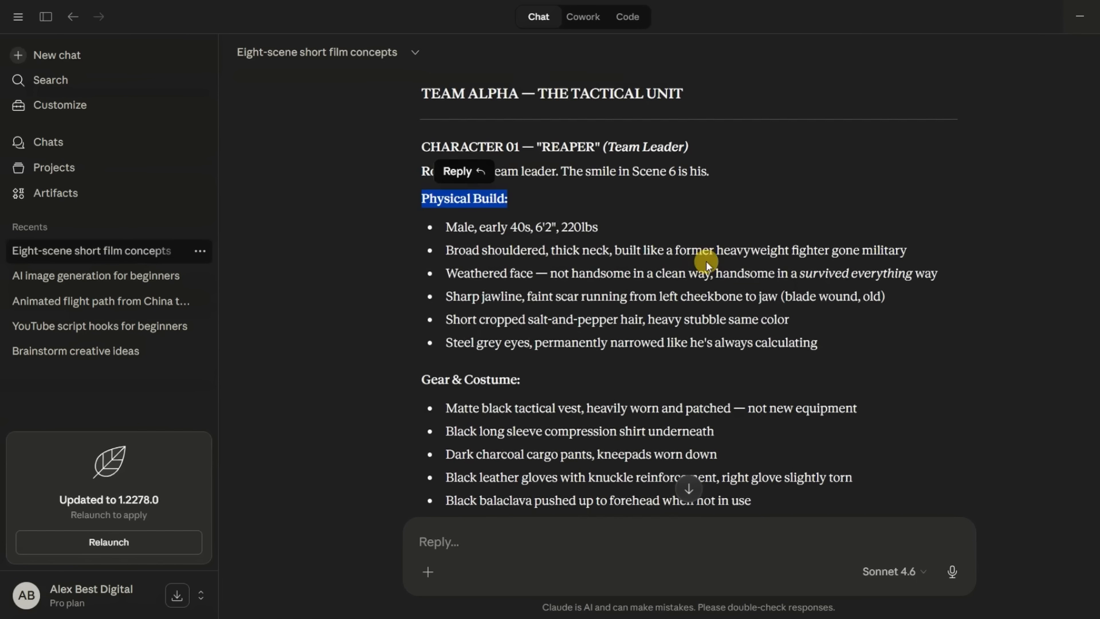
pyautogui.scroll(-3, 420, 219)
pyautogui.moveTo(421, 227); pyautogui.dragTo(552, 230)
pyautogui.scroll(-3, 702, 290)
pyautogui.moveTo(422, 302); pyautogui.dragTo(584, 301)
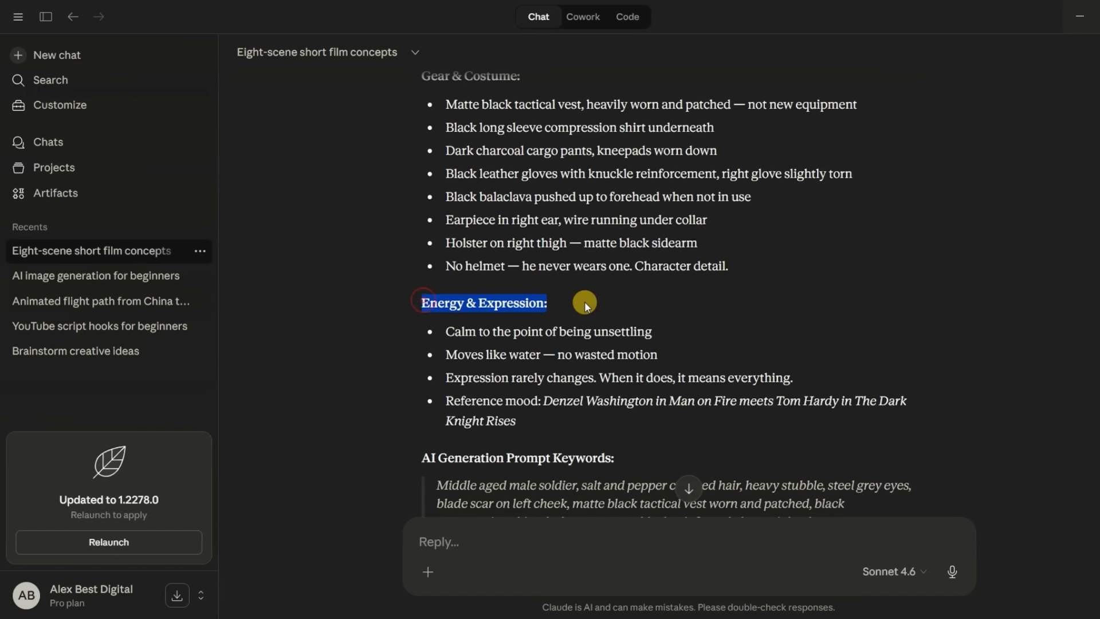
pyautogui.scroll(-6, 616, 300)
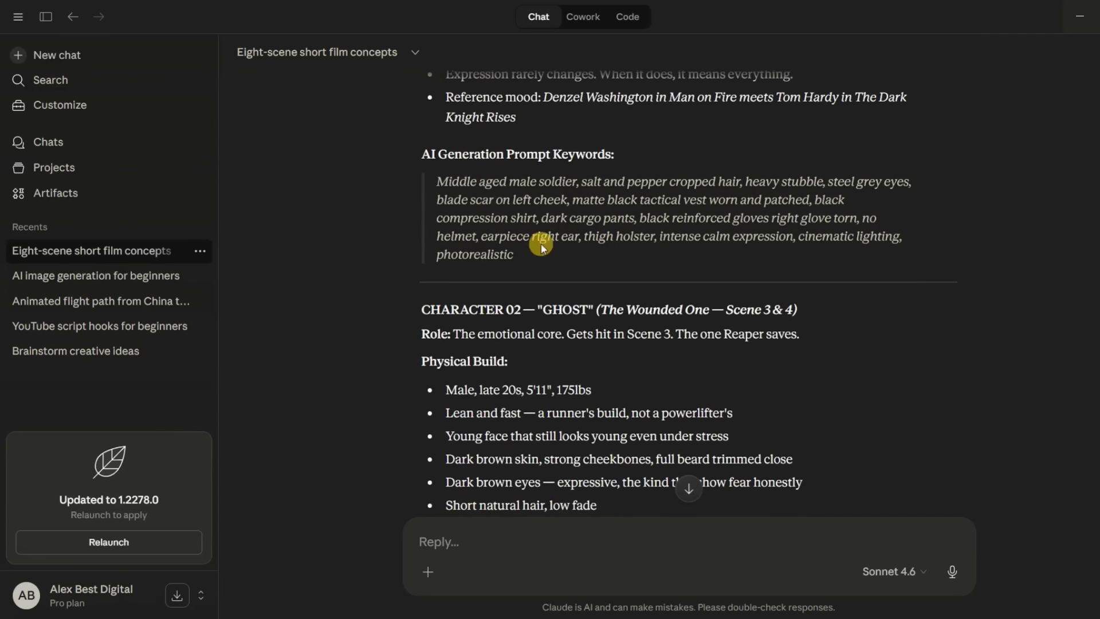
pyautogui.moveTo(435, 184); pyautogui.dragTo(543, 263)
# Read the remaining character descriptions from Ghost through The Commander in the enemy section, including their prompt keywords
pyautogui.scroll(-20, 868, 279)
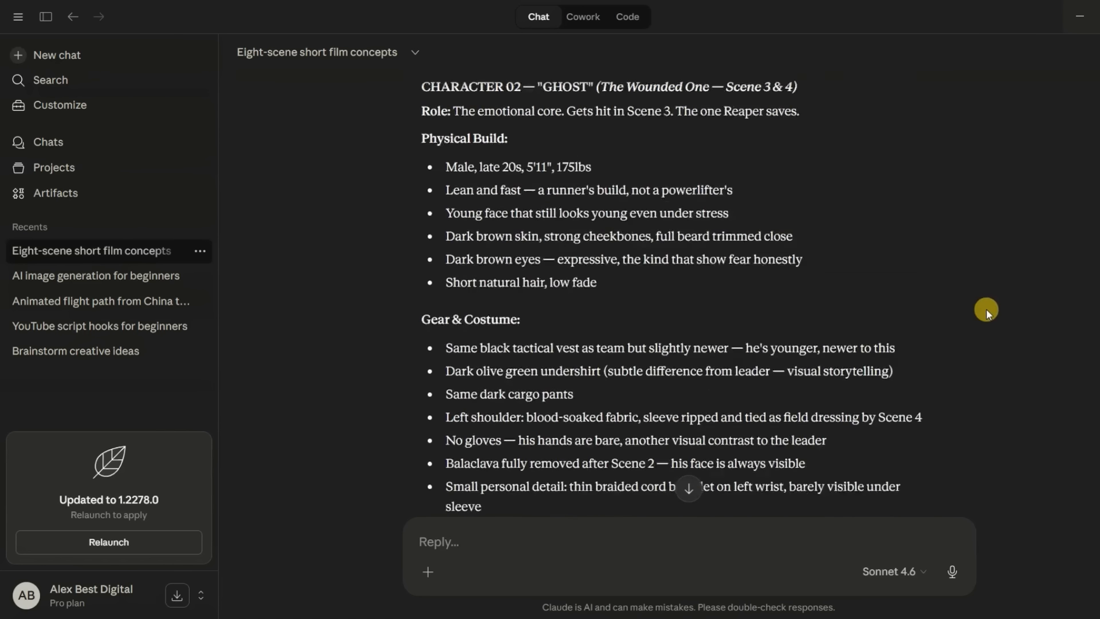
pyautogui.scroll(-15, 796, 301)
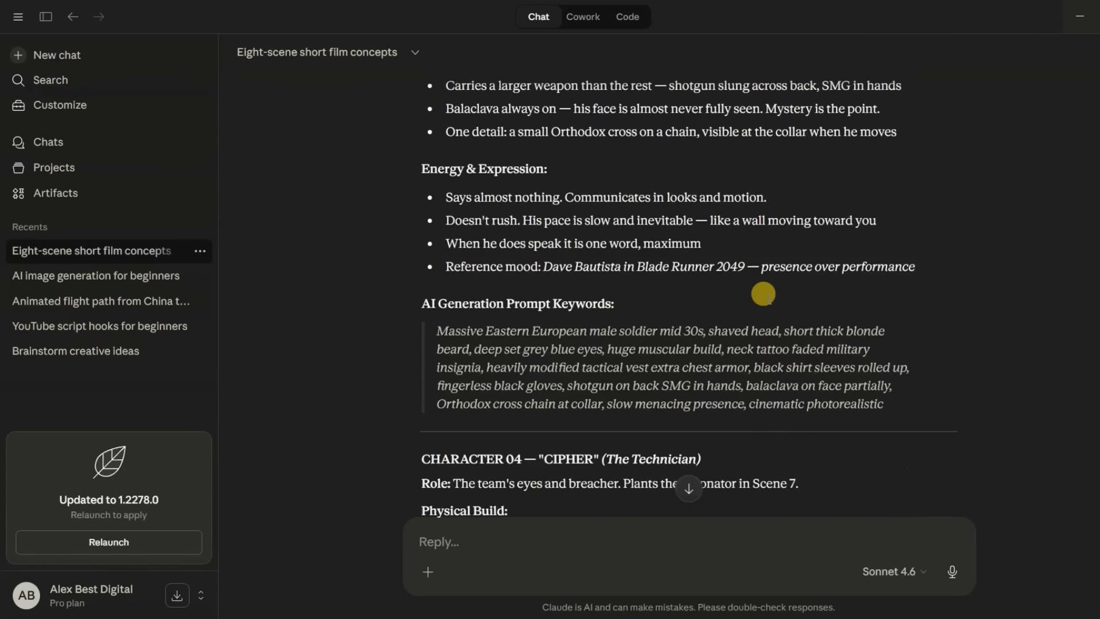
pyautogui.moveTo(421, 315); pyautogui.dragTo(545, 314)
pyautogui.scroll(-1, 662, 309)
pyautogui.scroll(-2, 662, 309)
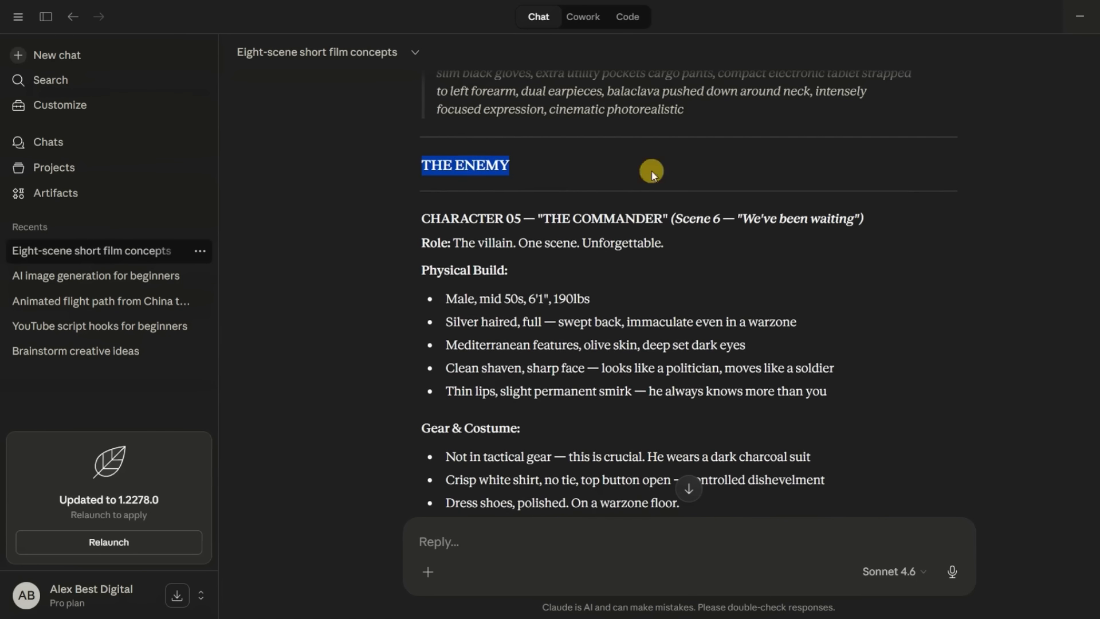
pyautogui.scroll(-6, 867, 248)
pyautogui.scroll(-3, 867, 248)
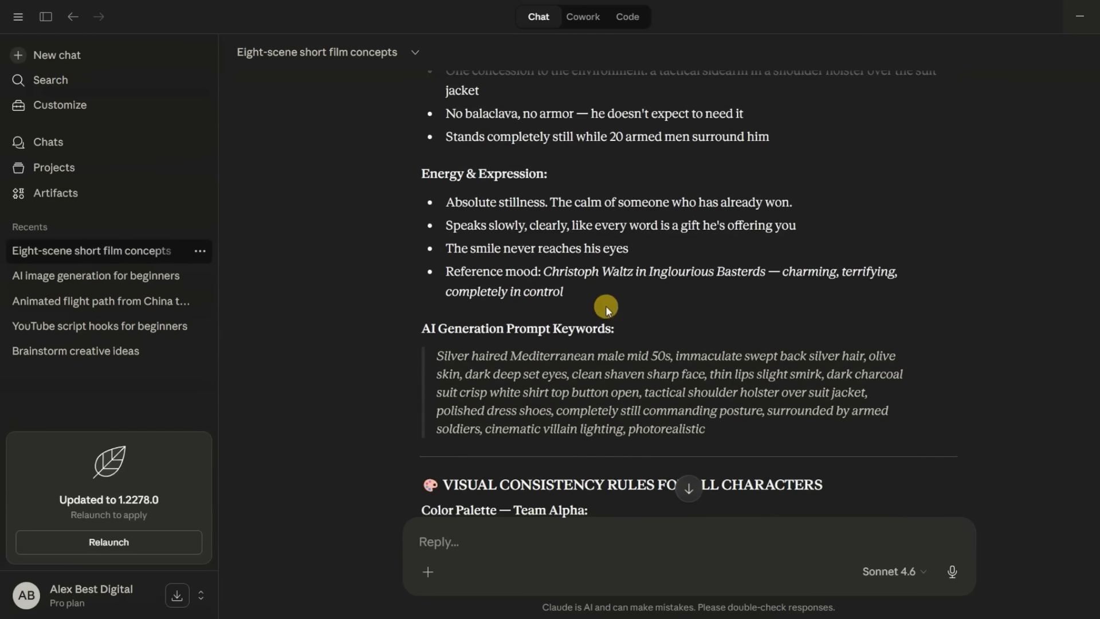
# Switch to SJinn and examine the yearly membership plans, the Standard plan's unlimited nano banana benefit and the account's credit balance
pyautogui.scroll(-3, 589, 300)
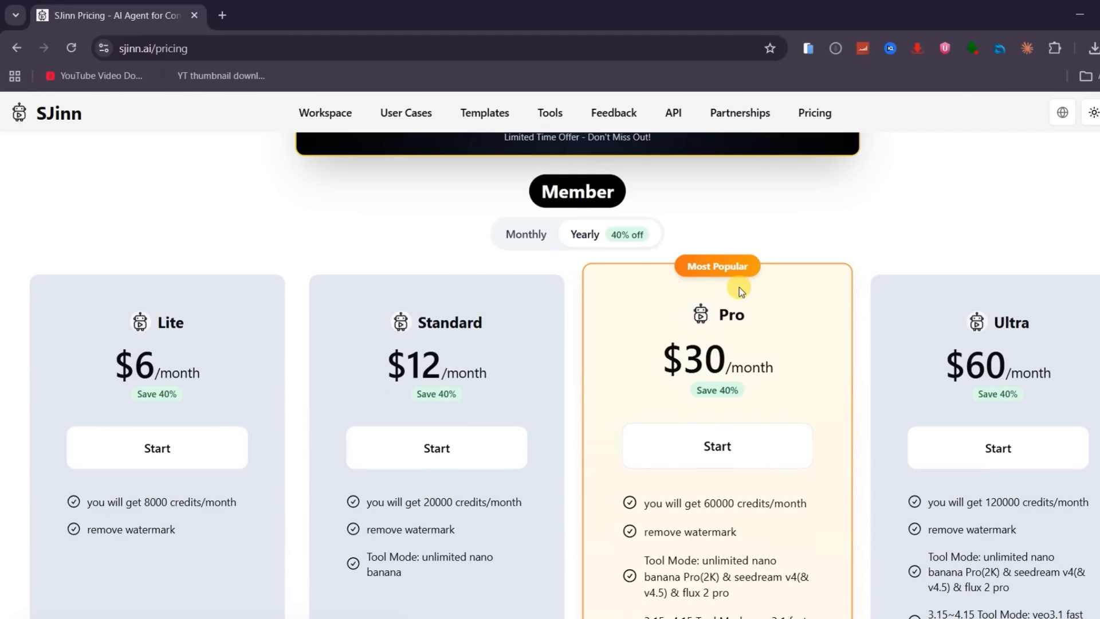
pyautogui.scroll(-3, 739, 292)
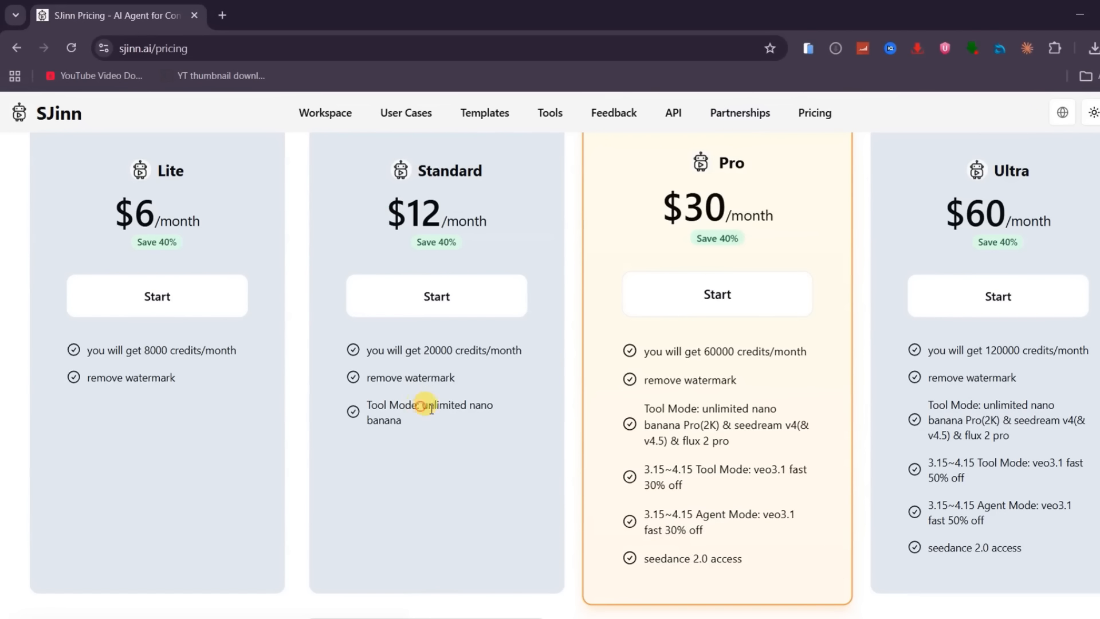
pyautogui.moveTo(424, 406); pyautogui.dragTo(467, 427)
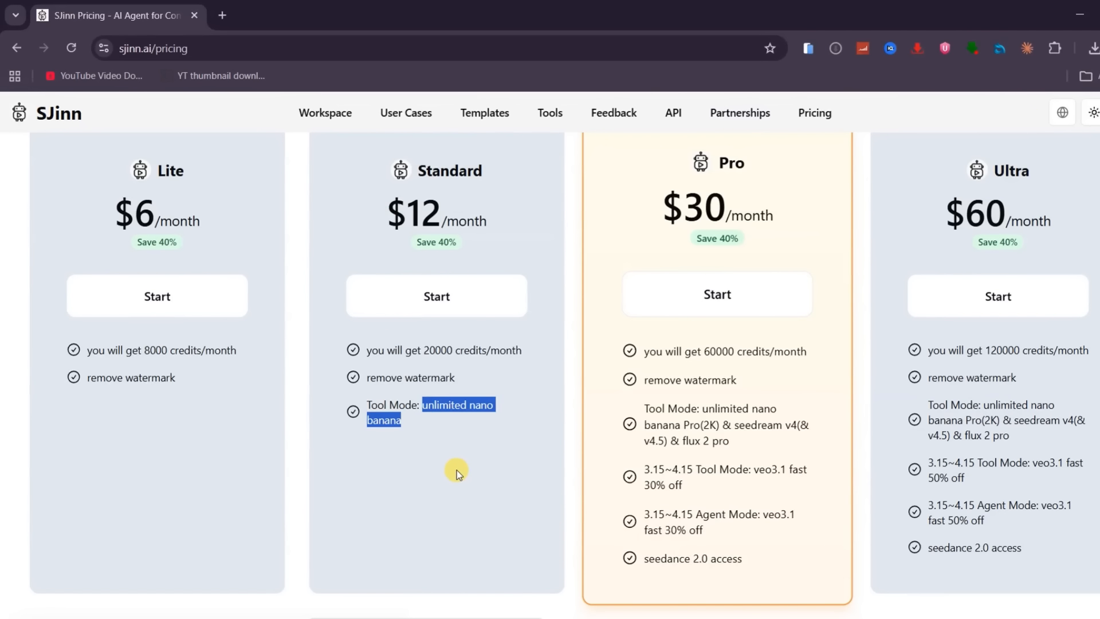
pyautogui.scroll(1, 456, 470)
pyautogui.click(1062, 113)
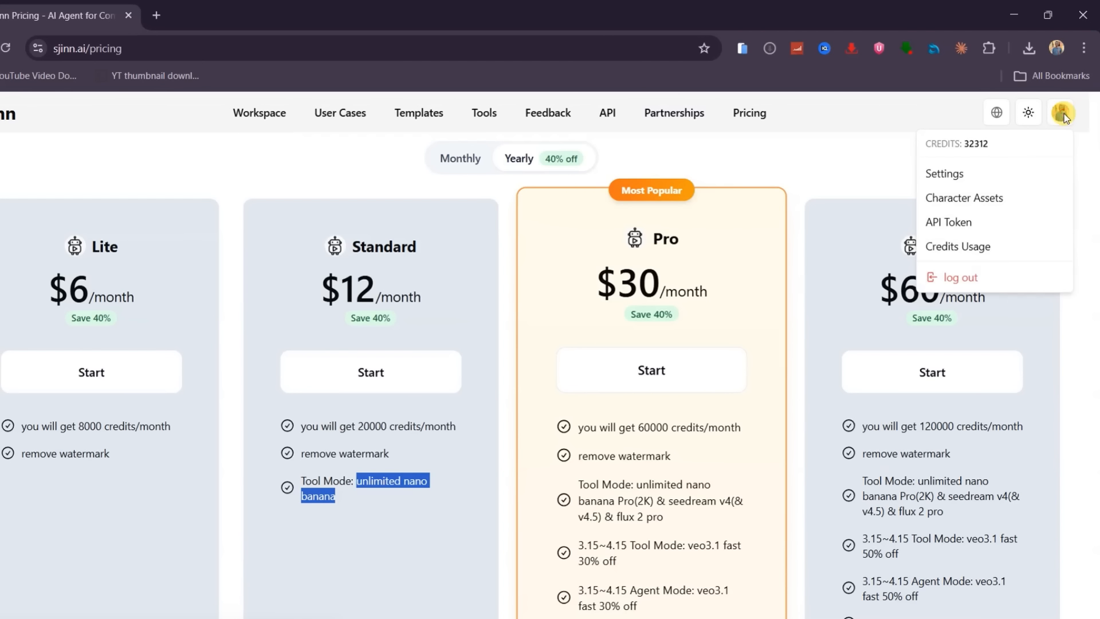
# Go to the SJinn home page and switch to Tool Mode for Nano Banana 2 image generation
pyautogui.click(1, 123)
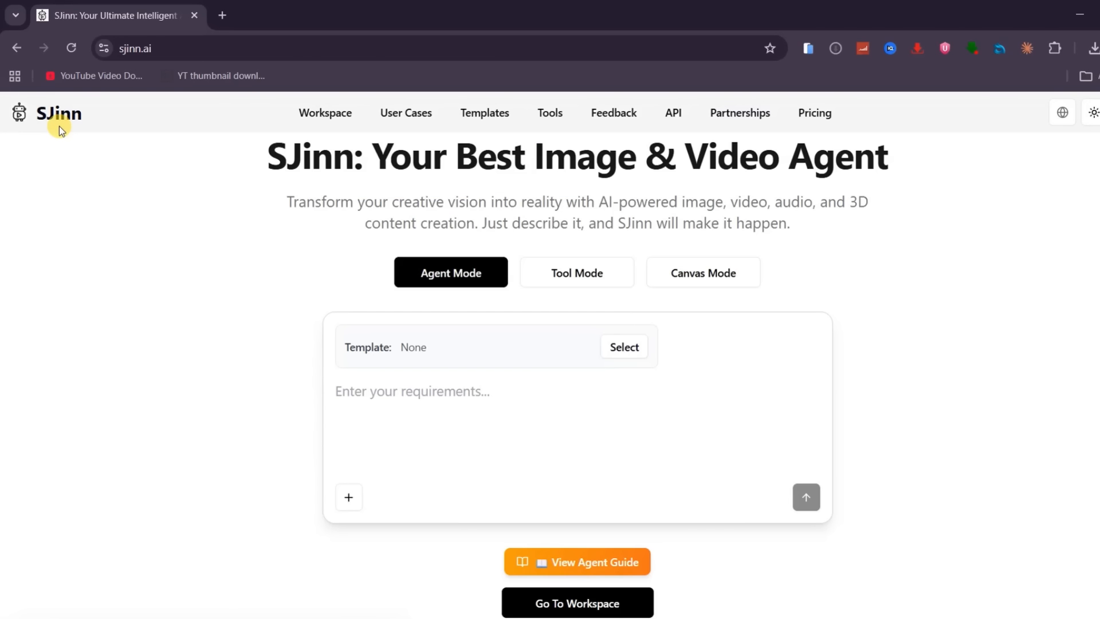
pyautogui.click(572, 263)
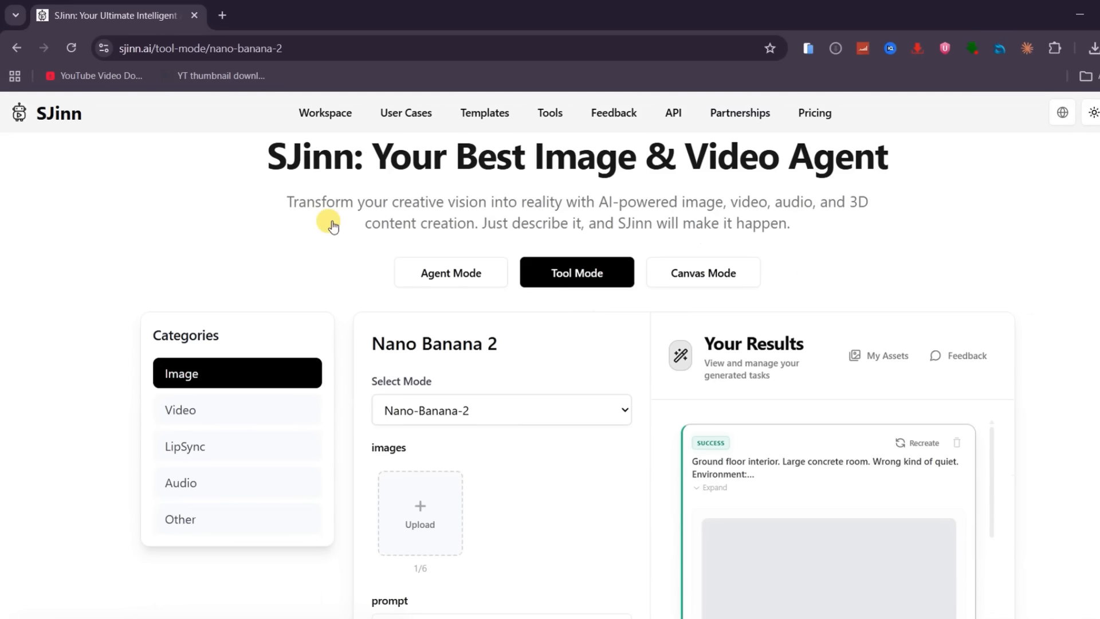
pyautogui.scroll(-1, 646, 356)
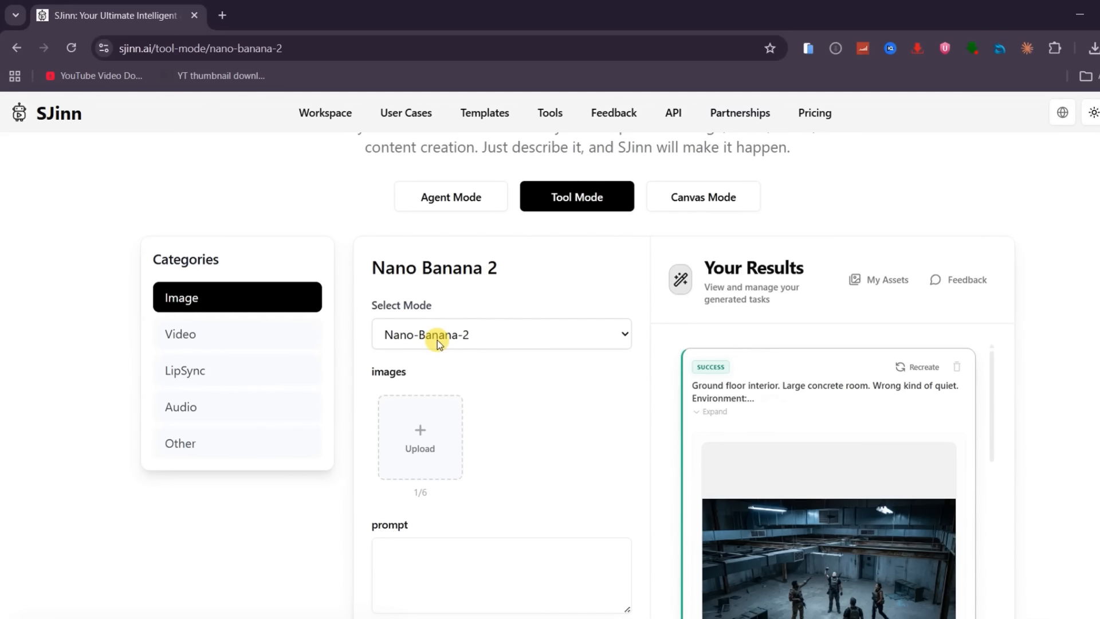
# Copy The Commander's AI generation prompt keywords from the Claude chat and paste them into SJinn's Nano Banana 2 prompt
pyautogui.hotkey('alt', 'Tab')
pyautogui.moveTo(444, 357); pyautogui.dragTo(735, 431)
pyautogui.hotkey('ctrl', 'c')
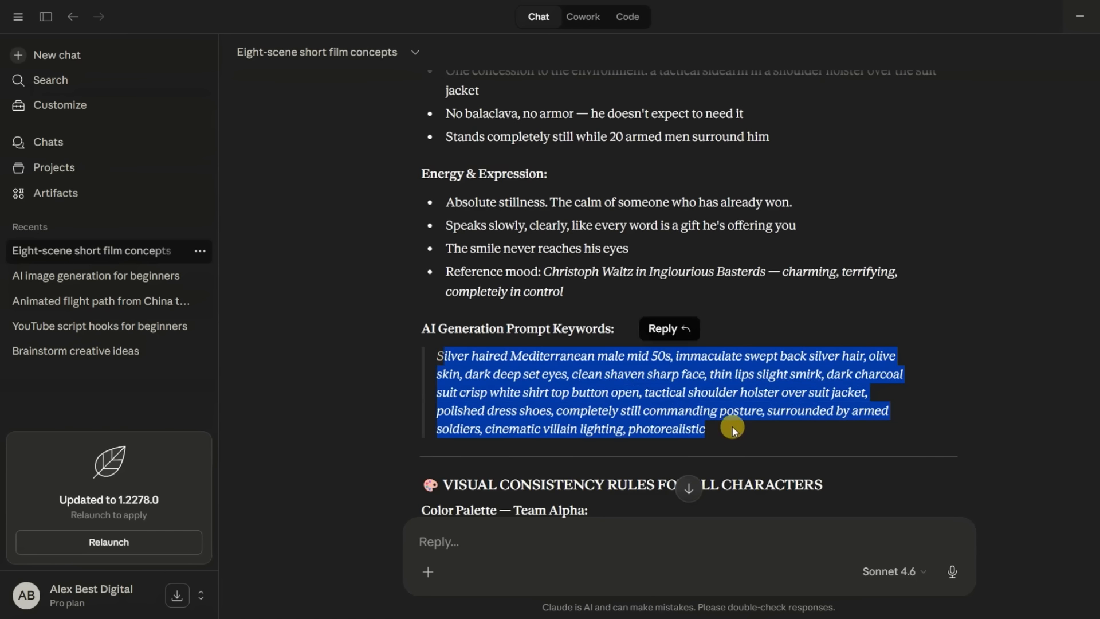
pyautogui.hotkey('alt', 'Tab')
pyautogui.click(393, 332)
pyautogui.hotkey('ctrl', 'v')
pyautogui.scroll(-1, 600, 386)
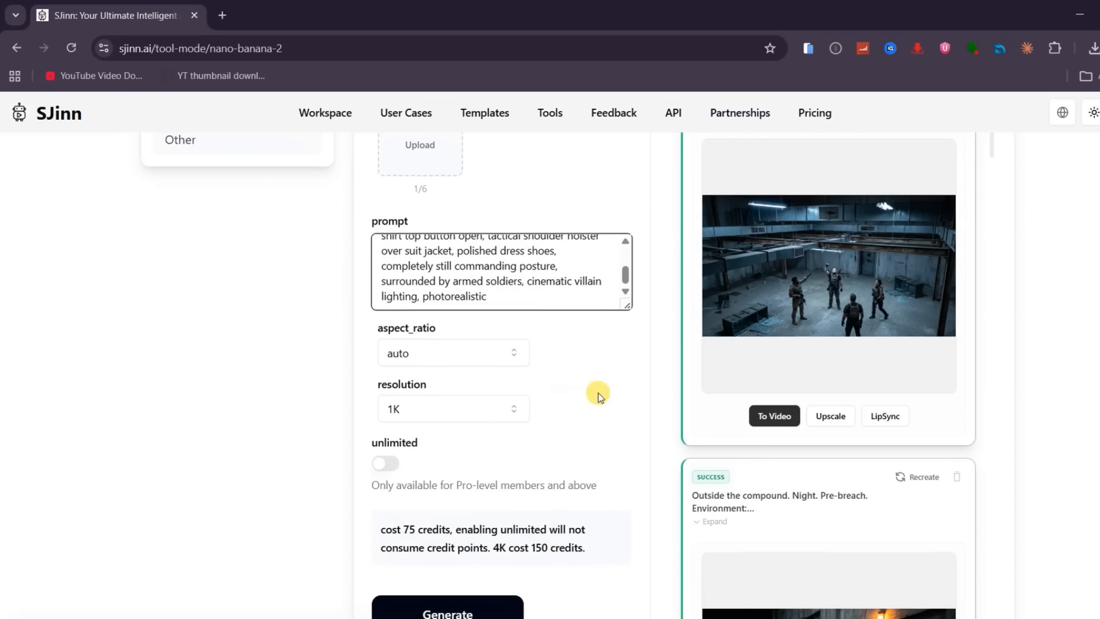
# Set the Nano Banana 2 image to 16:9 aspect ratio and 4K resolution, and enable unlimited generation
pyautogui.click(506, 355)
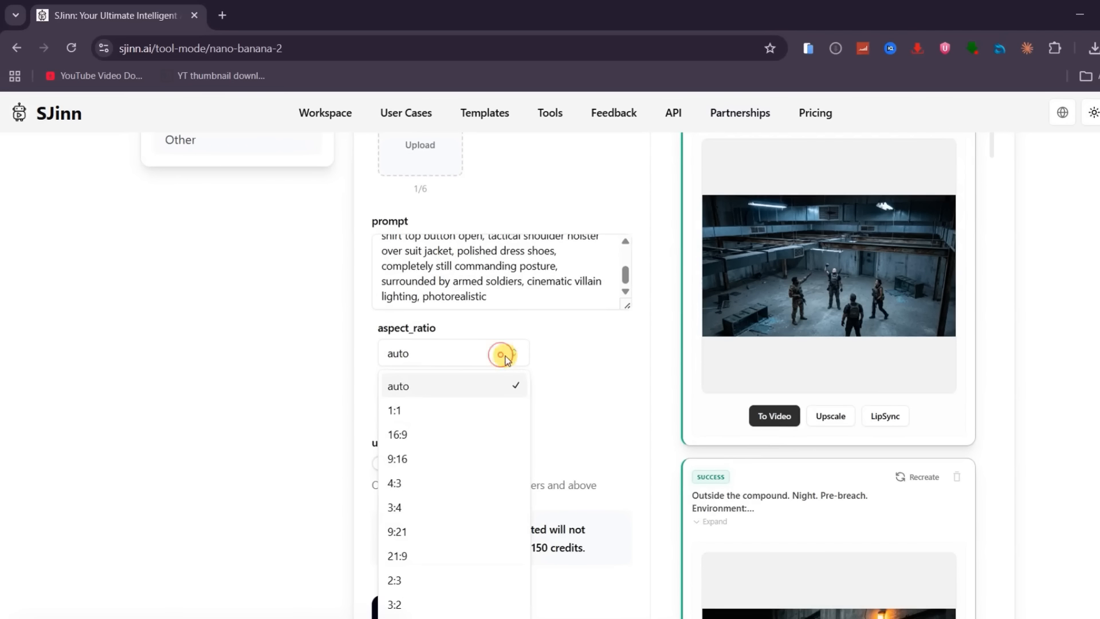
pyautogui.click(398, 434)
pyautogui.scroll(-1, 584, 367)
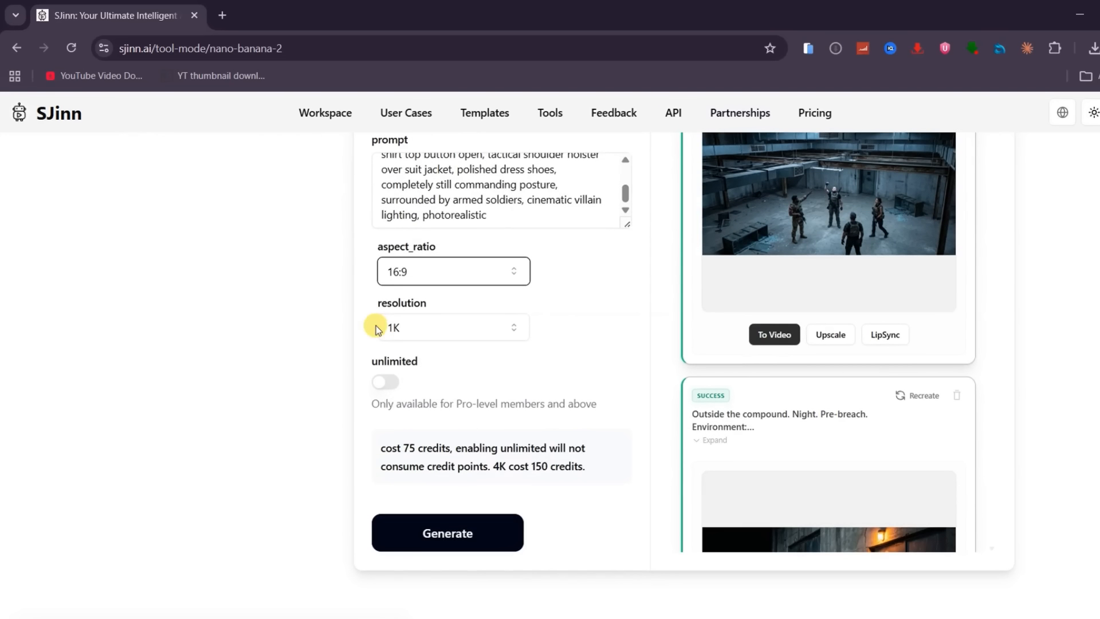
pyautogui.click(514, 327)
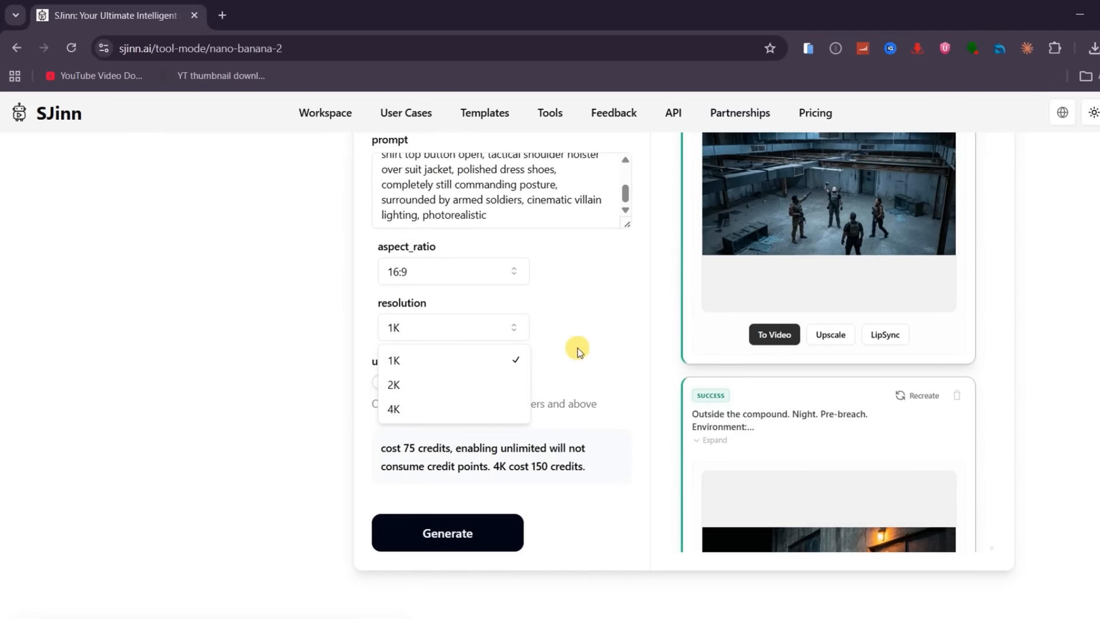
pyautogui.click(437, 411)
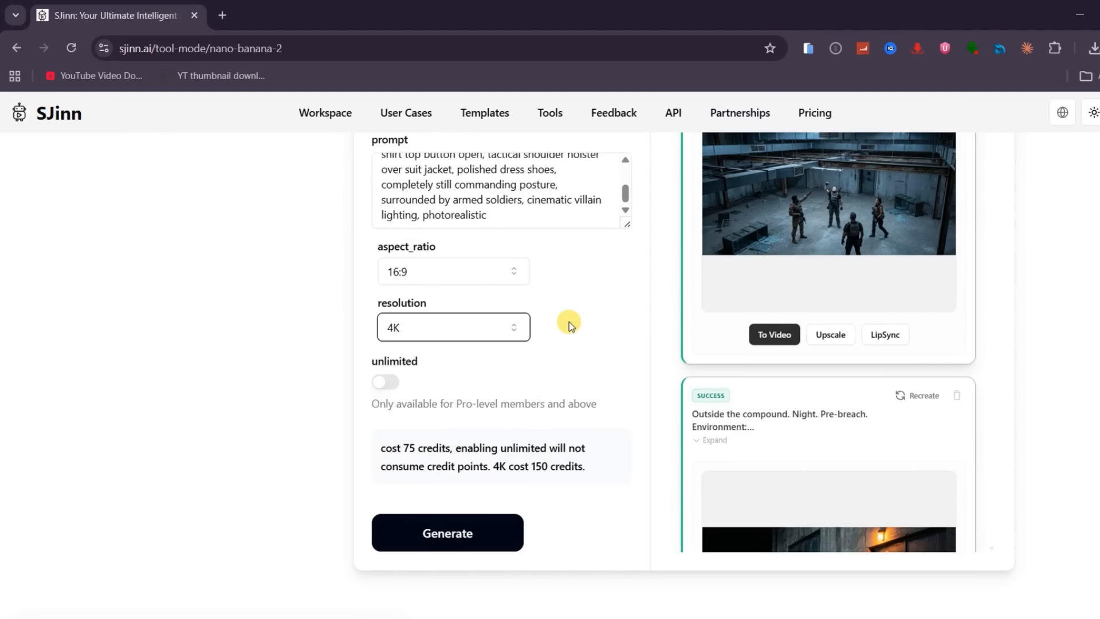
pyautogui.click(386, 388)
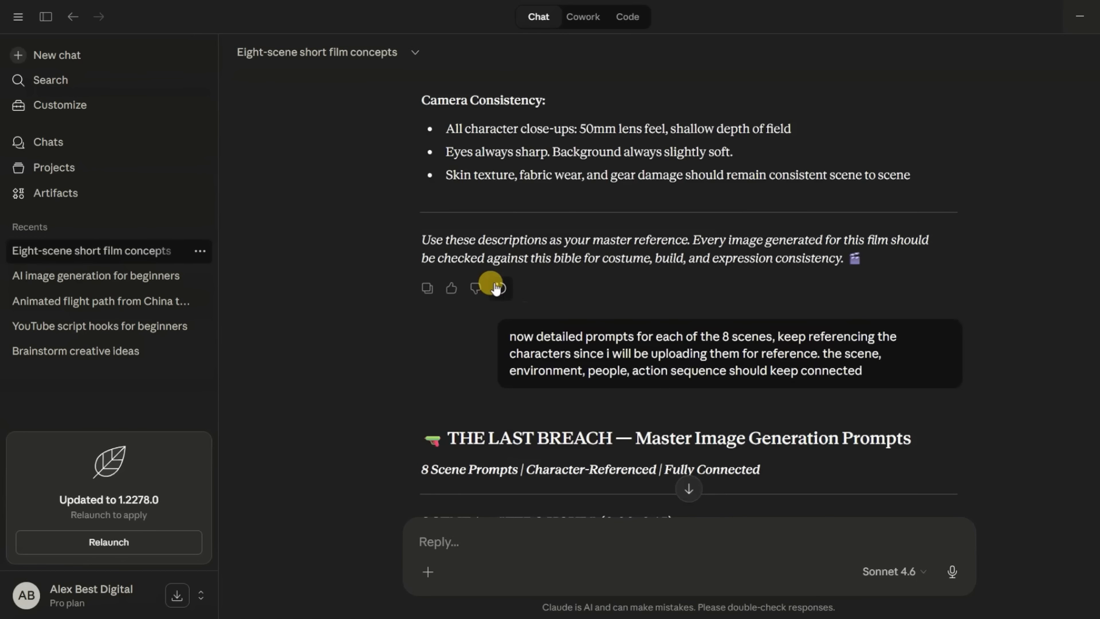
# Switch to the Claude chat and read the master image generation prompts from Scene 1 to the start of Scene 3
pyautogui.scroll(-1, 528, 281)
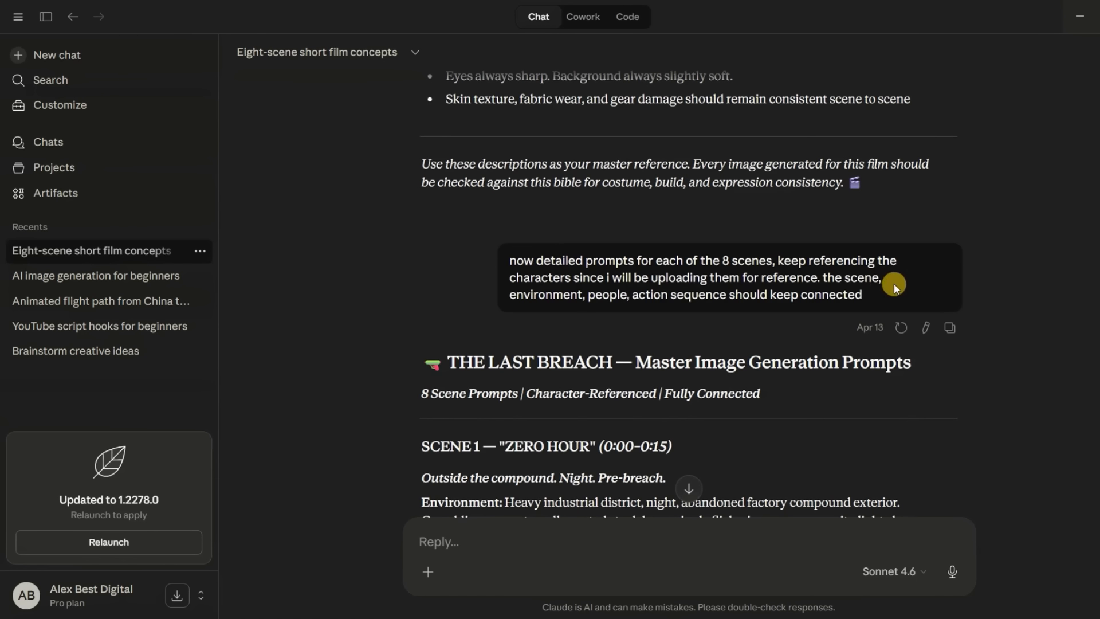
pyautogui.scroll(-5, 798, 197)
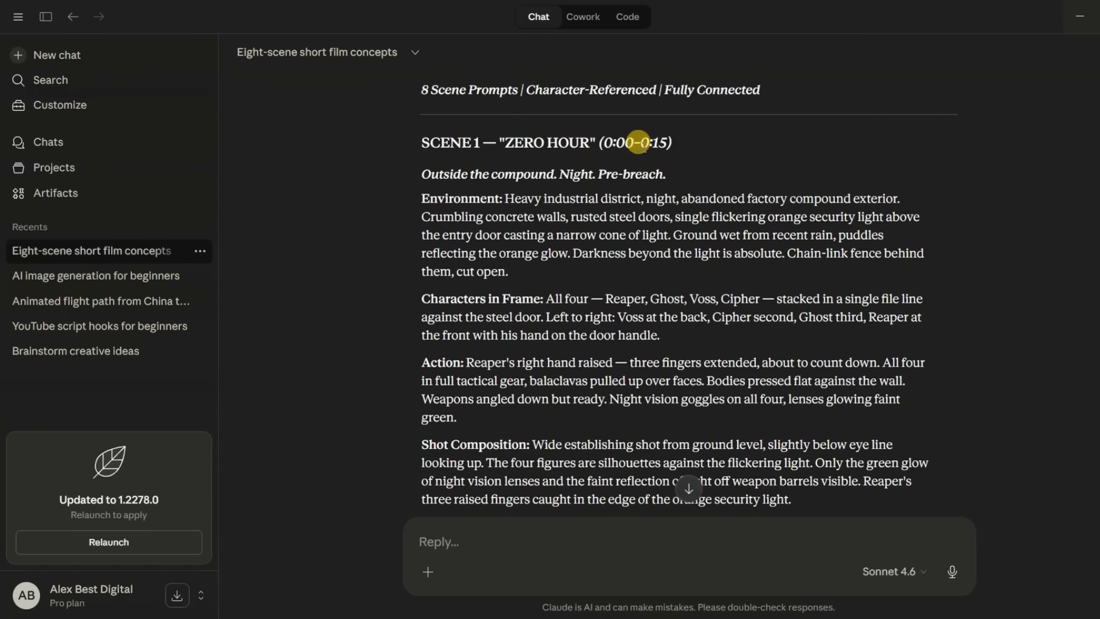
pyautogui.scroll(-4, 563, 265)
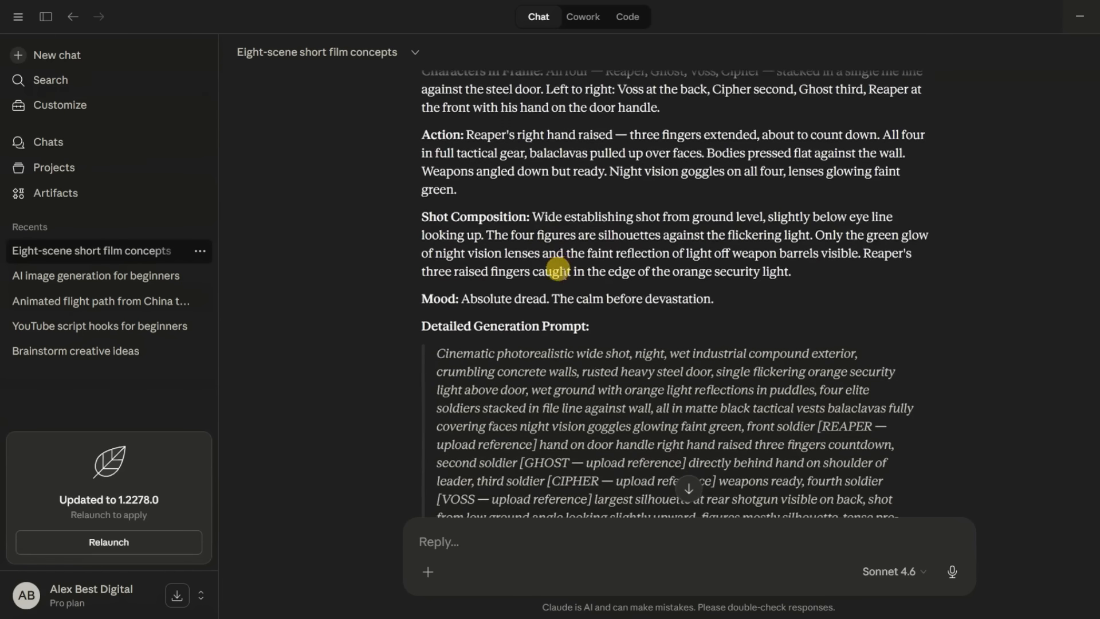
pyautogui.scroll(2, 563, 266)
pyautogui.moveTo(421, 98); pyautogui.dragTo(827, 438)
pyautogui.scroll(2, 544, 195)
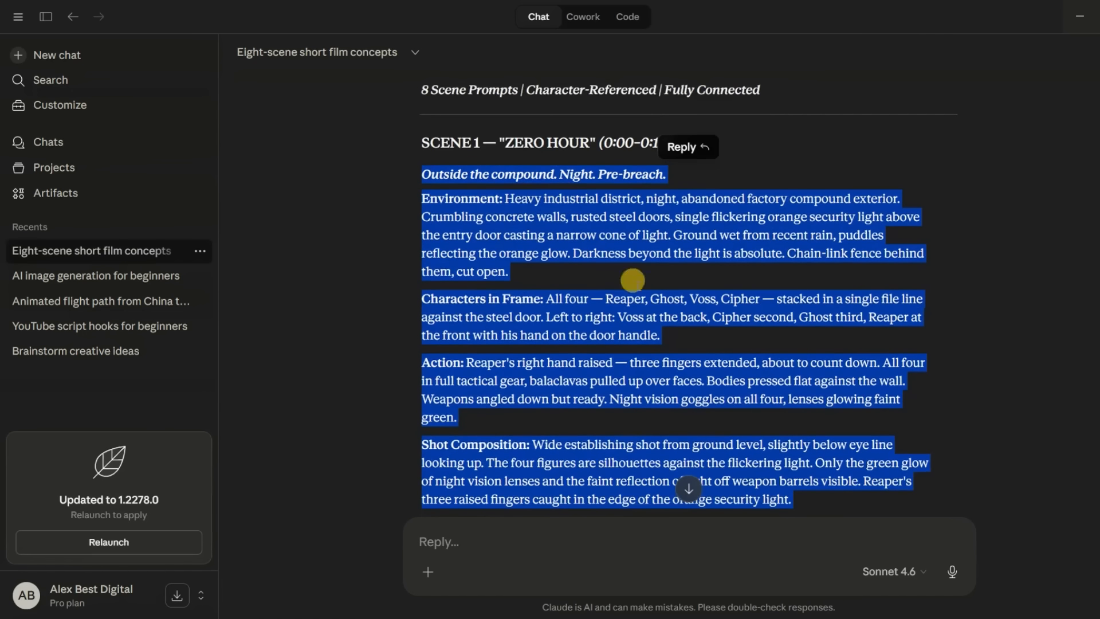
pyautogui.scroll(-5, 896, 248)
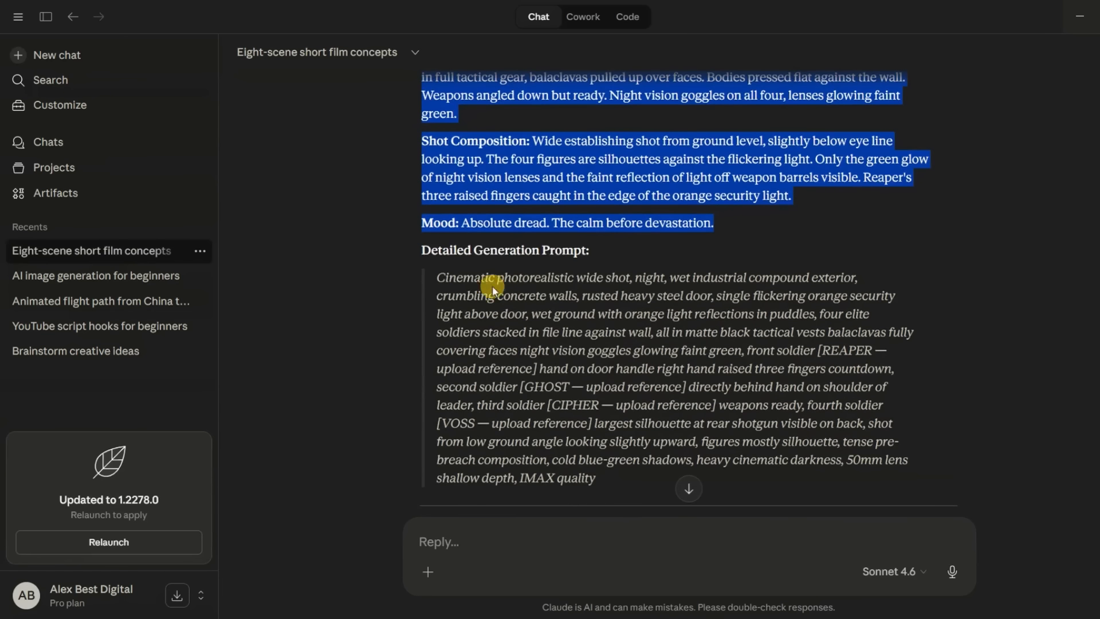
pyautogui.click(689, 489)
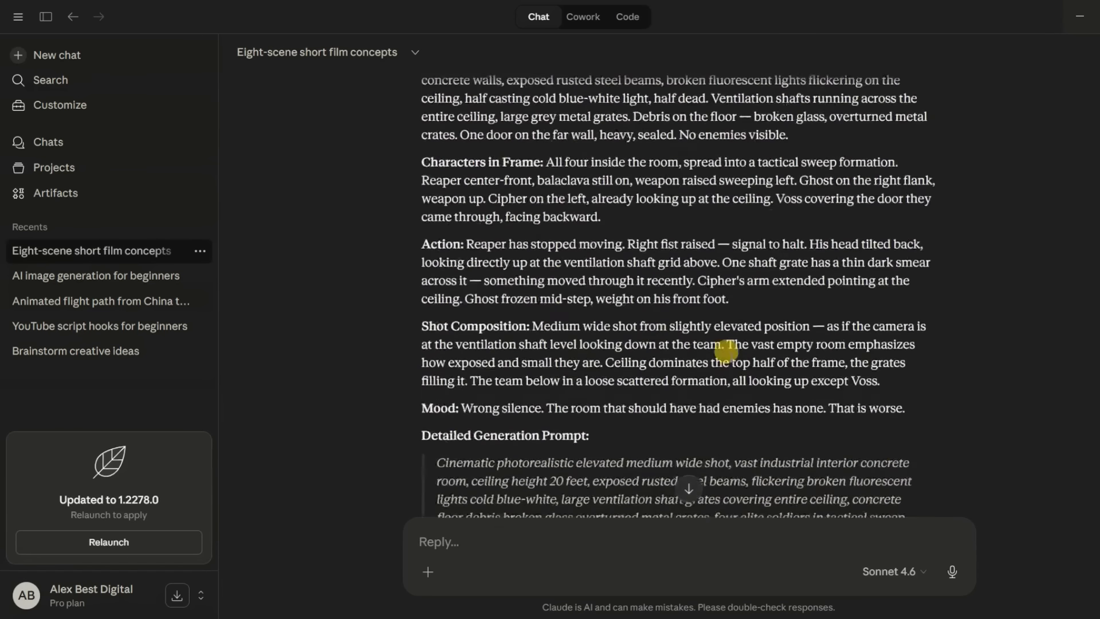
pyautogui.scroll(-5, 438, 406)
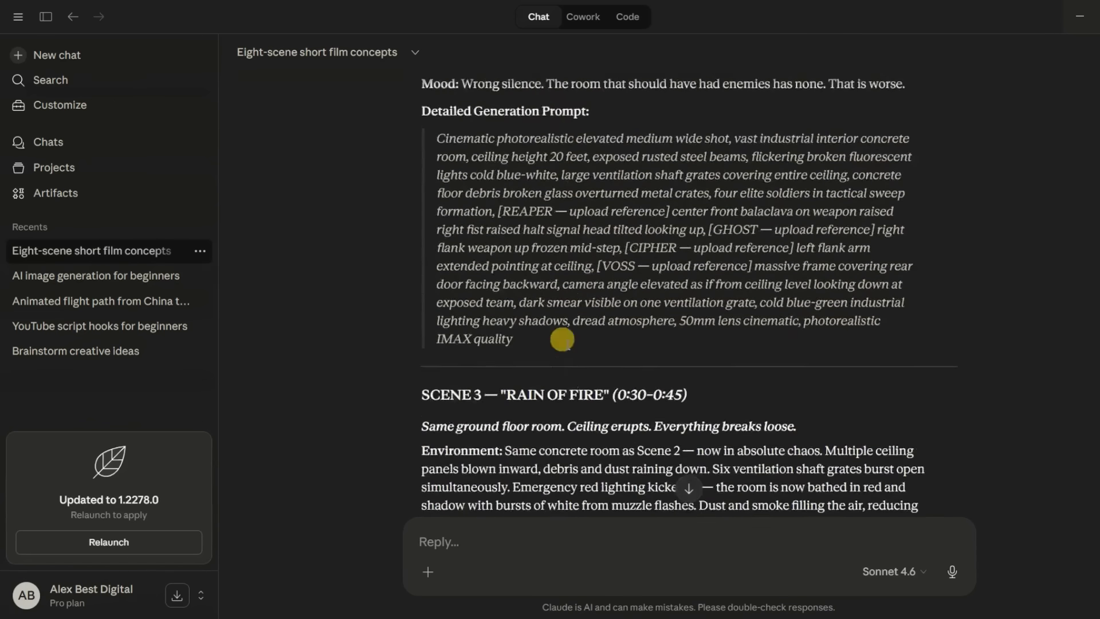
# Copy Scene 1's detailed generation prompt from Claude and replace the existing Nano Banana 2 prompt in SJinn with it
pyautogui.scroll(5, 810, 326)
pyautogui.scroll(10, 799, 359)
pyautogui.moveTo(437, 202); pyautogui.dragTo(624, 396)
pyautogui.rightClick(549, 285)
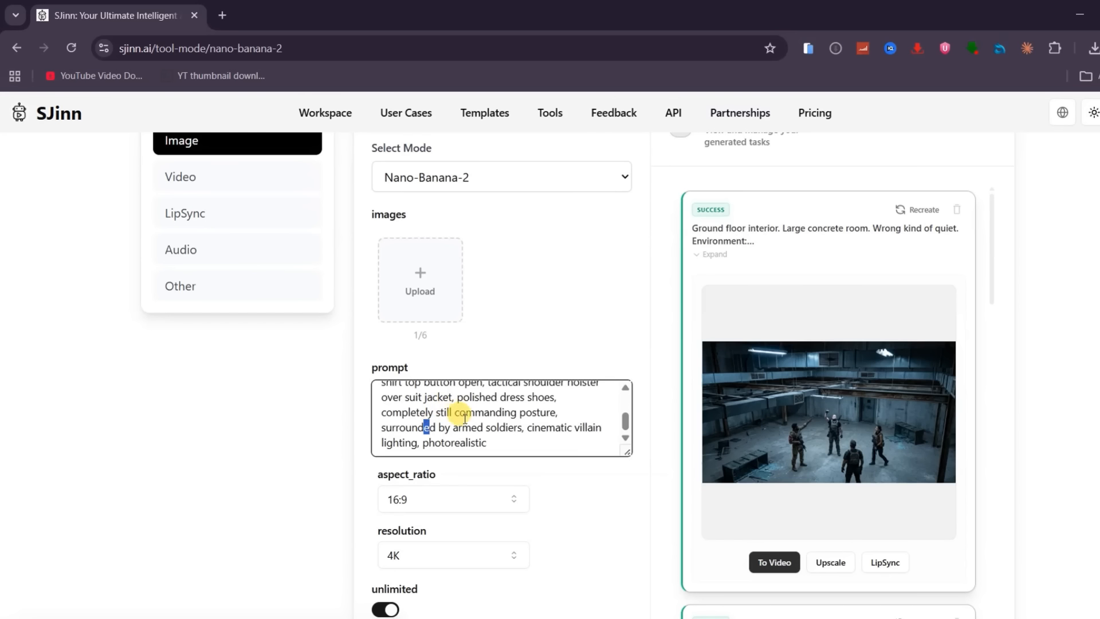
pyautogui.hotkey('ctrl', 'a')
pyautogui.hotkey('ctrl', 'v')
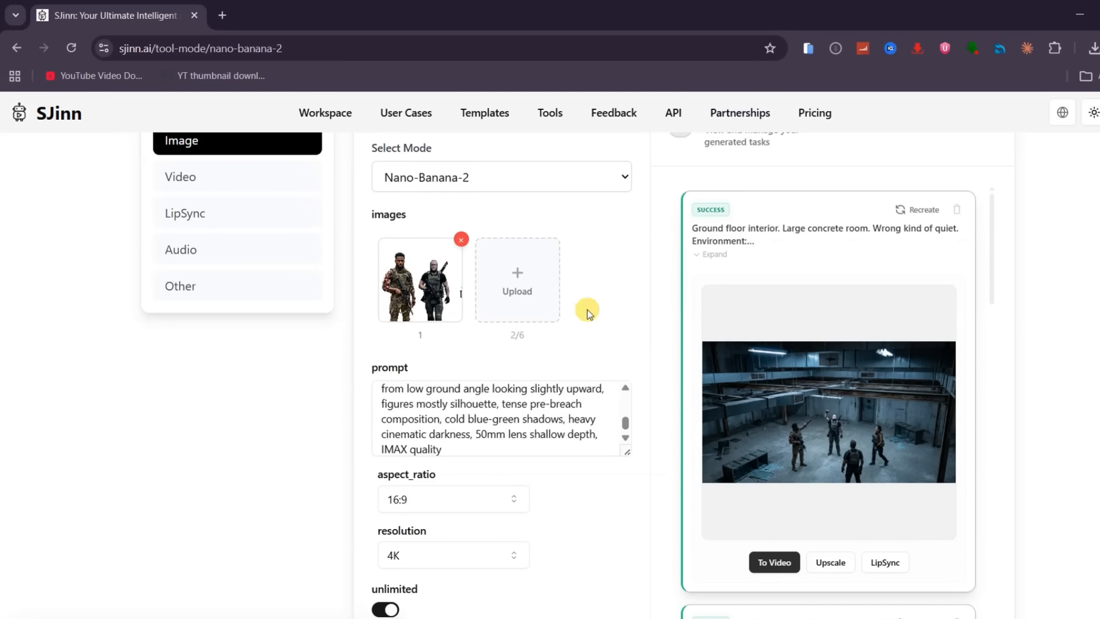
# View the generated image for the scene outside the compound at night in the results
pyautogui.scroll(-3, 874, 448)
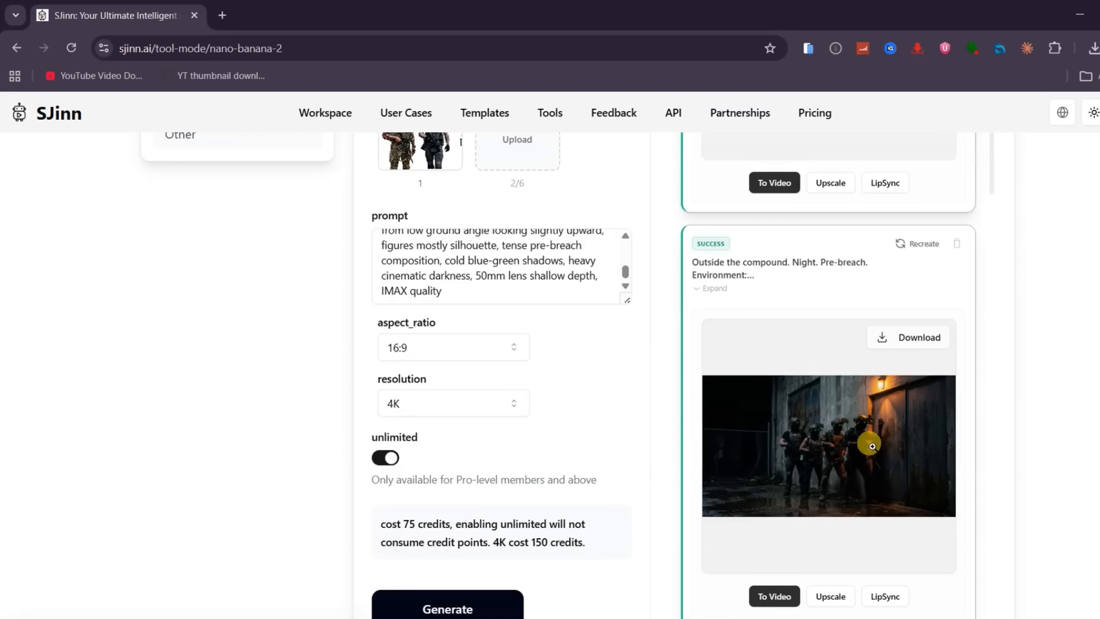
pyautogui.click(857, 444)
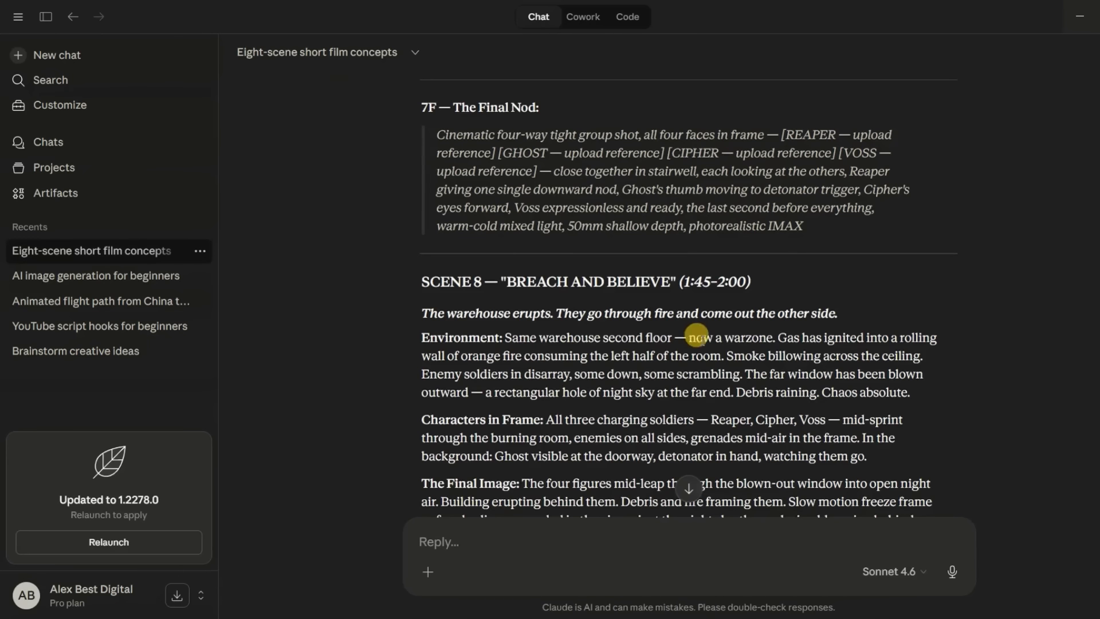
# Read Scene 8's image prompts, the master prompt rules and the Master Motion Prompts in the Claude chat
pyautogui.scroll(-15, 696, 336)
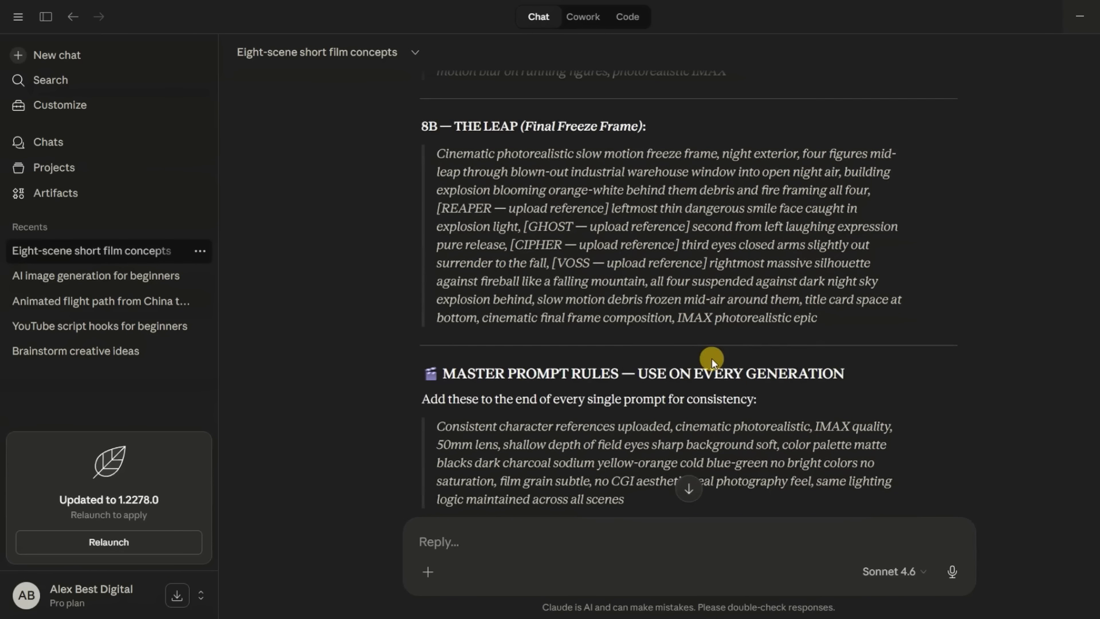
pyautogui.scroll(-5, 714, 360)
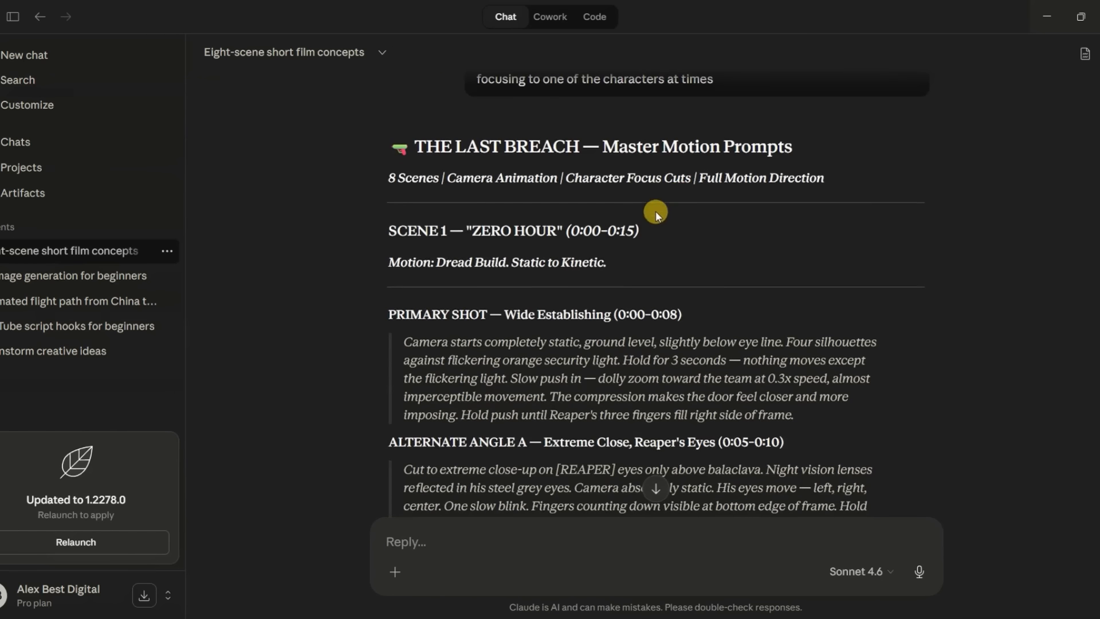
pyautogui.scroll(-10, 656, 230)
pyautogui.scroll(-20, 707, 271)
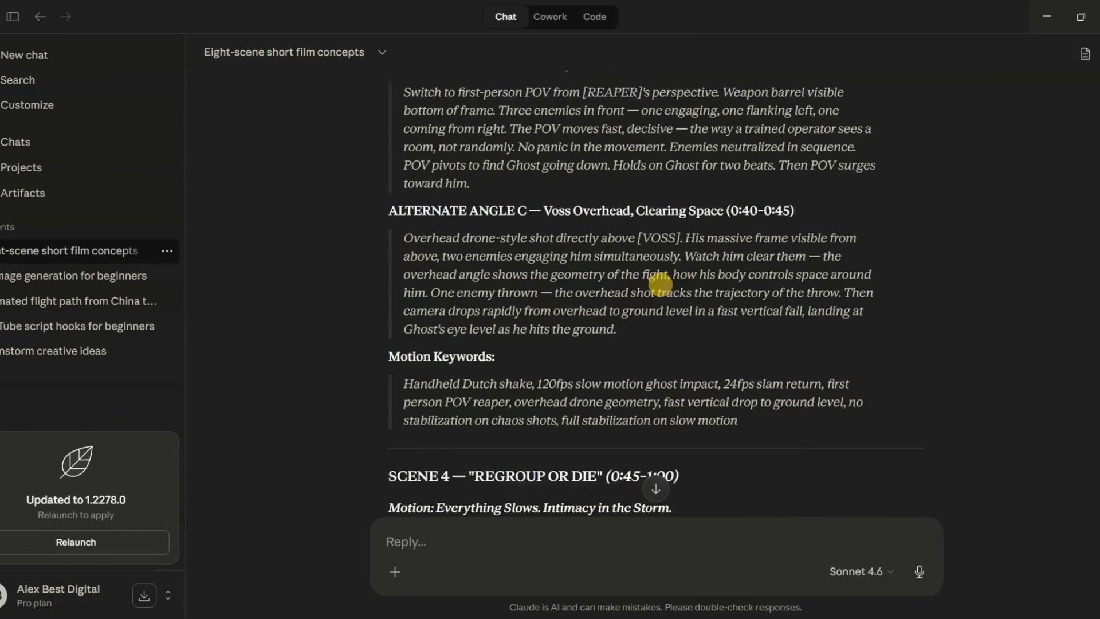
pyautogui.scroll(-10, 648, 309)
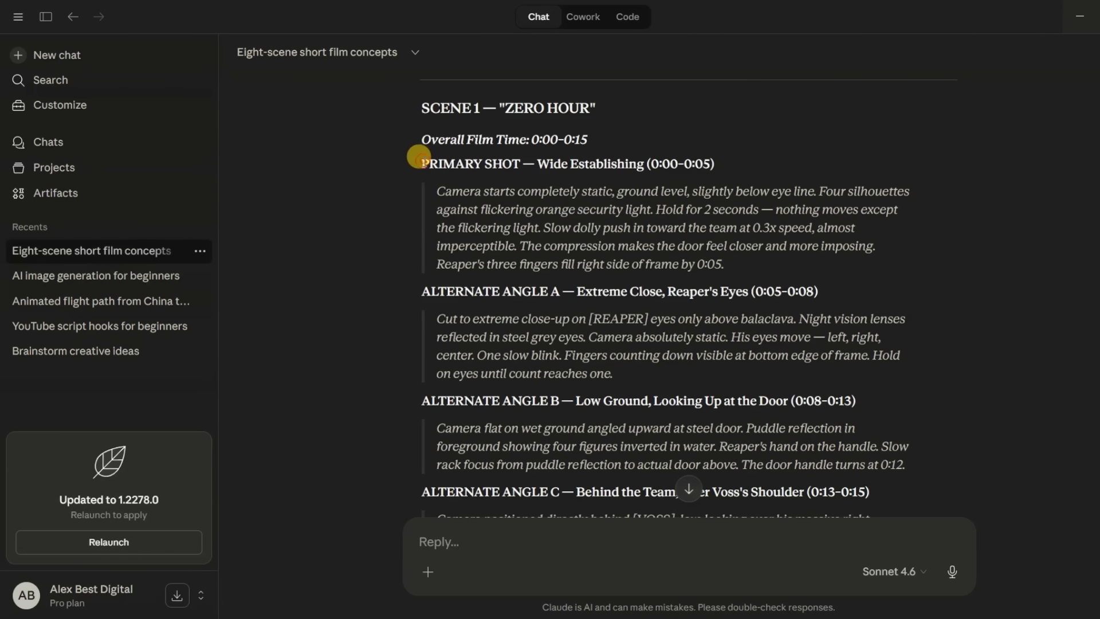
# Examine the shot timings of Scene 1's primary shot and alternate angles A to C in the timed motion prompts
pyautogui.moveTo(420, 160); pyautogui.dragTo(741, 160)
pyautogui.scroll(-1, 723, 172)
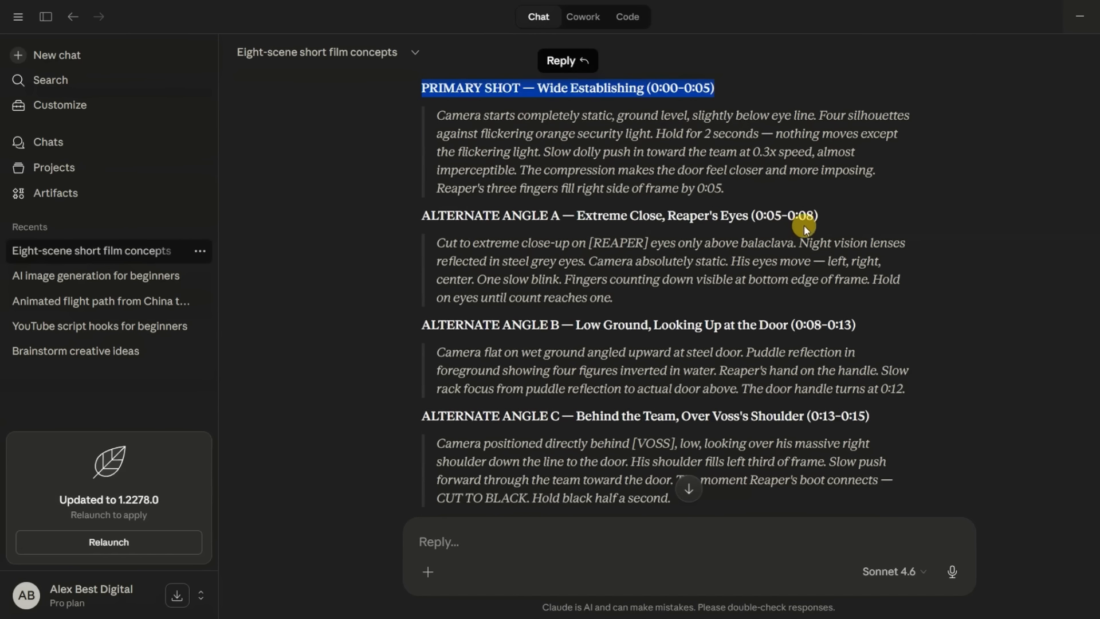
pyautogui.scroll(-2, 804, 224)
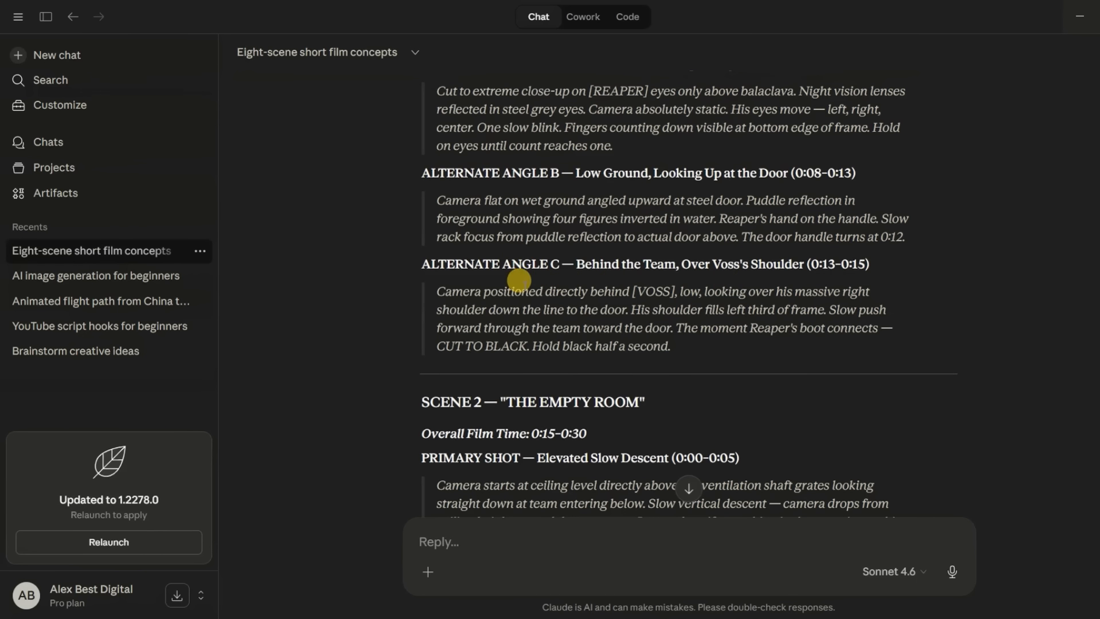
pyautogui.scroll(1, 519, 281)
# Copy Scene 1's shot prompts from the Timed Motion Prompts section of the Claude chat
pyautogui.scroll(-20, 663, 280)
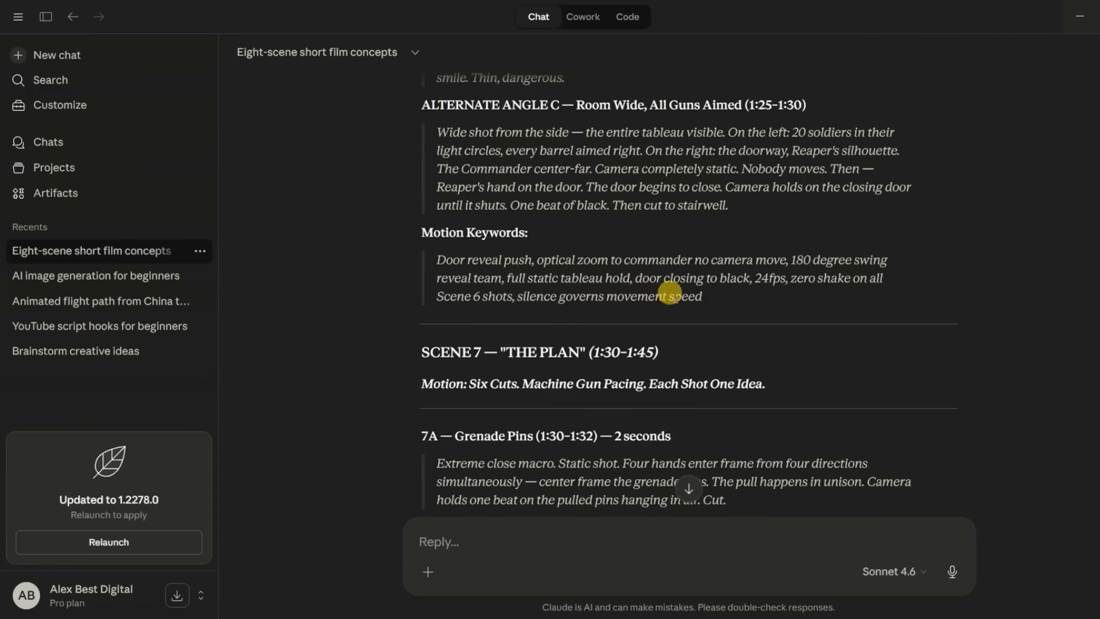
pyautogui.scroll(-20, 674, 301)
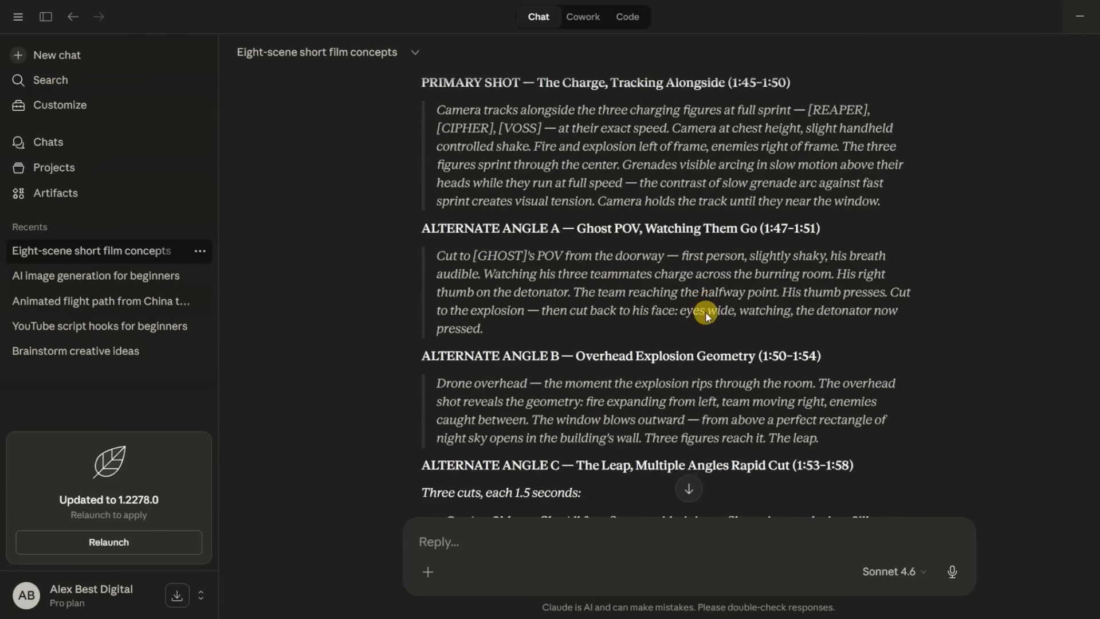
pyautogui.scroll(-20, 705, 308)
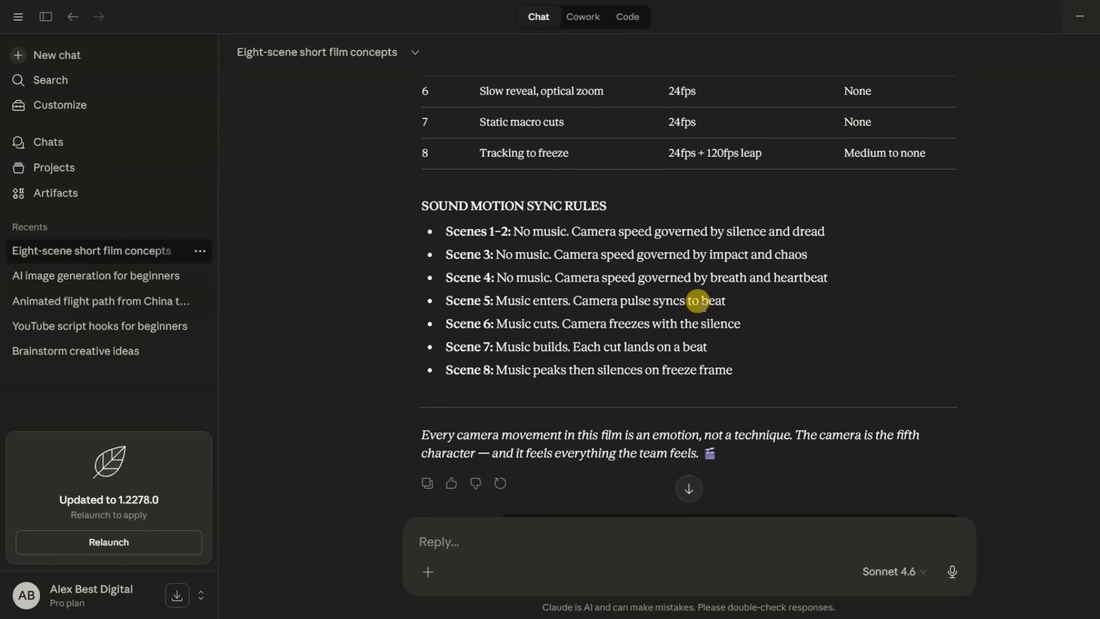
pyautogui.scroll(-3, 704, 315)
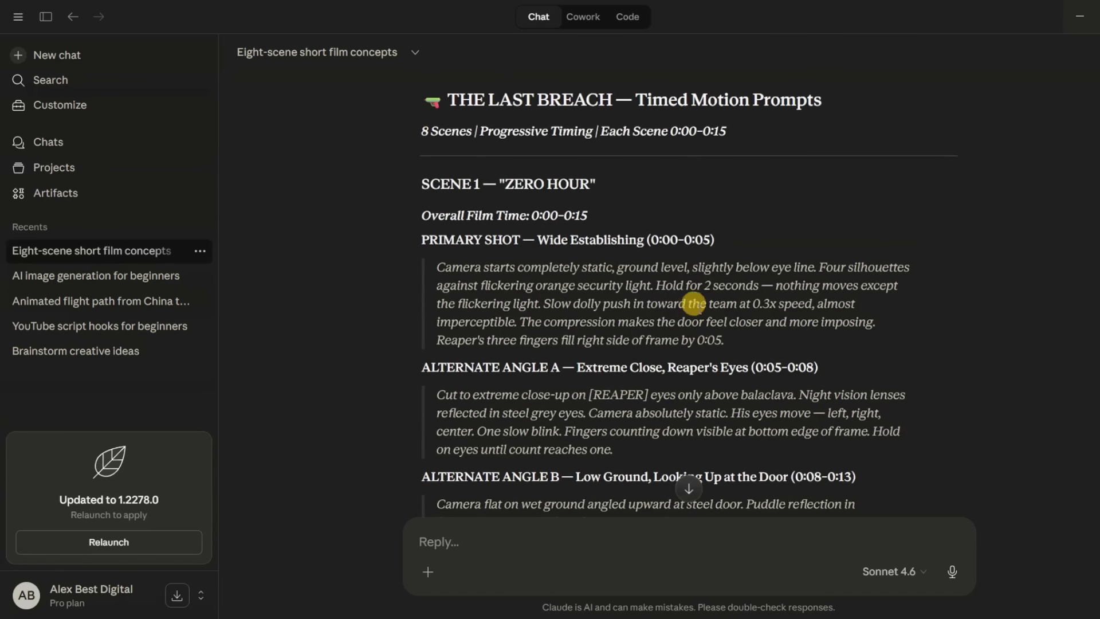
pyautogui.moveTo(362, 170); pyautogui.dragTo(392, 209)
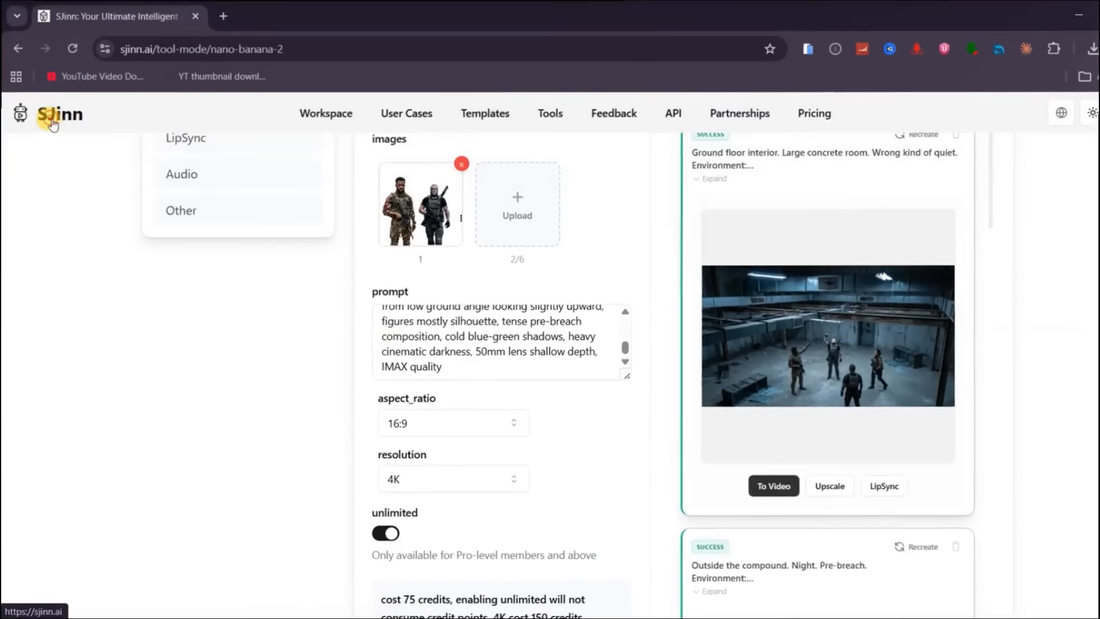
# Return to the SJinn home page and choose the Seedance 2.0 video model in Tool Mode's video category
pyautogui.click(52, 119)
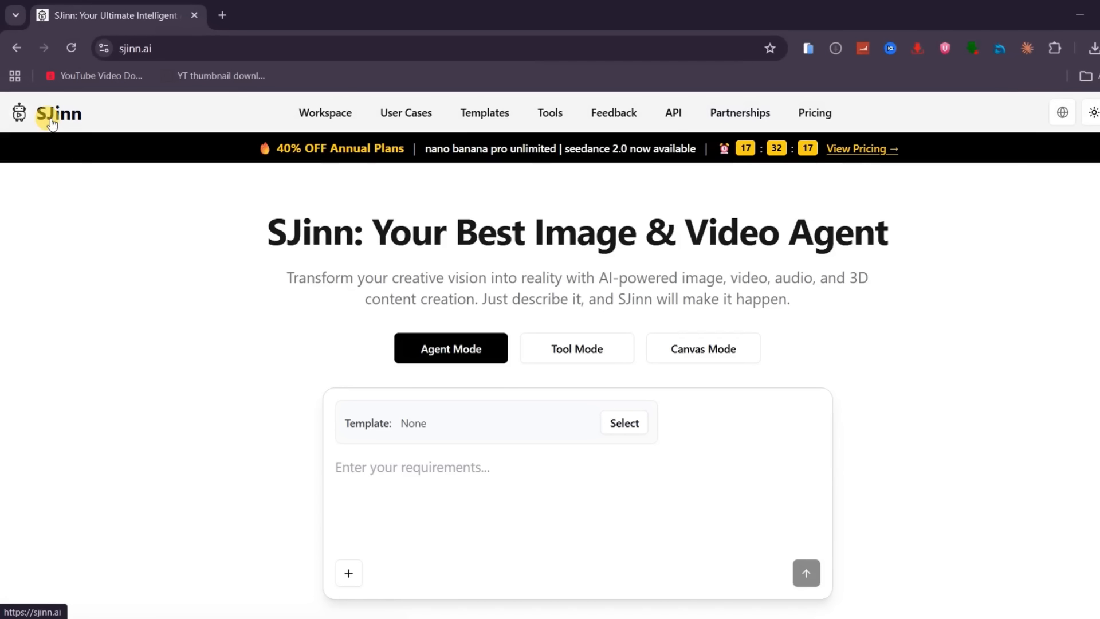
pyautogui.click(575, 350)
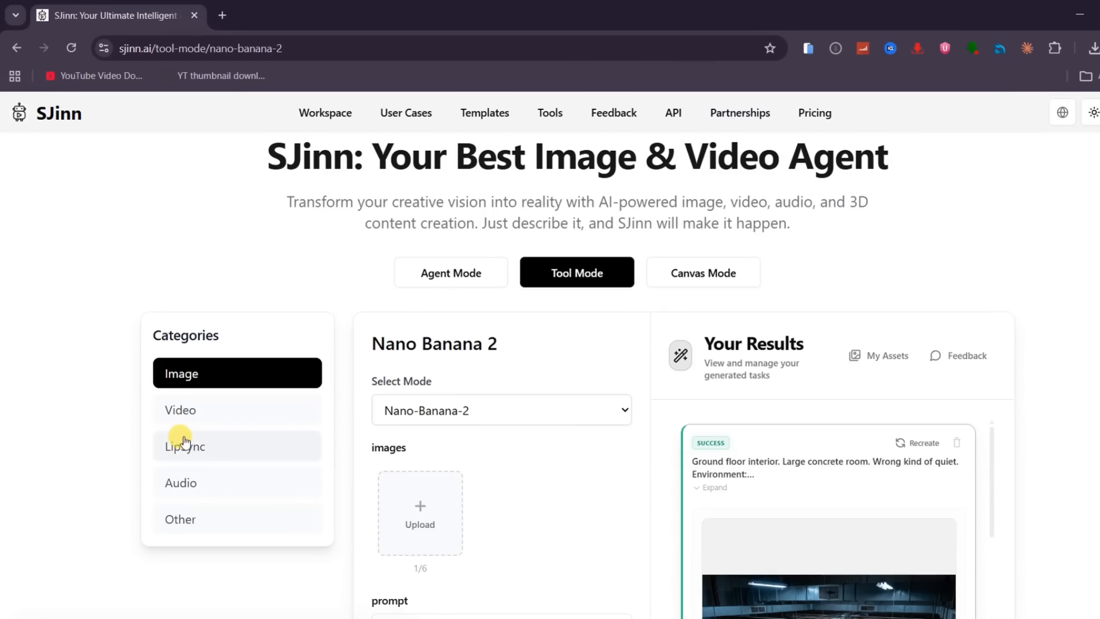
pyautogui.click(195, 416)
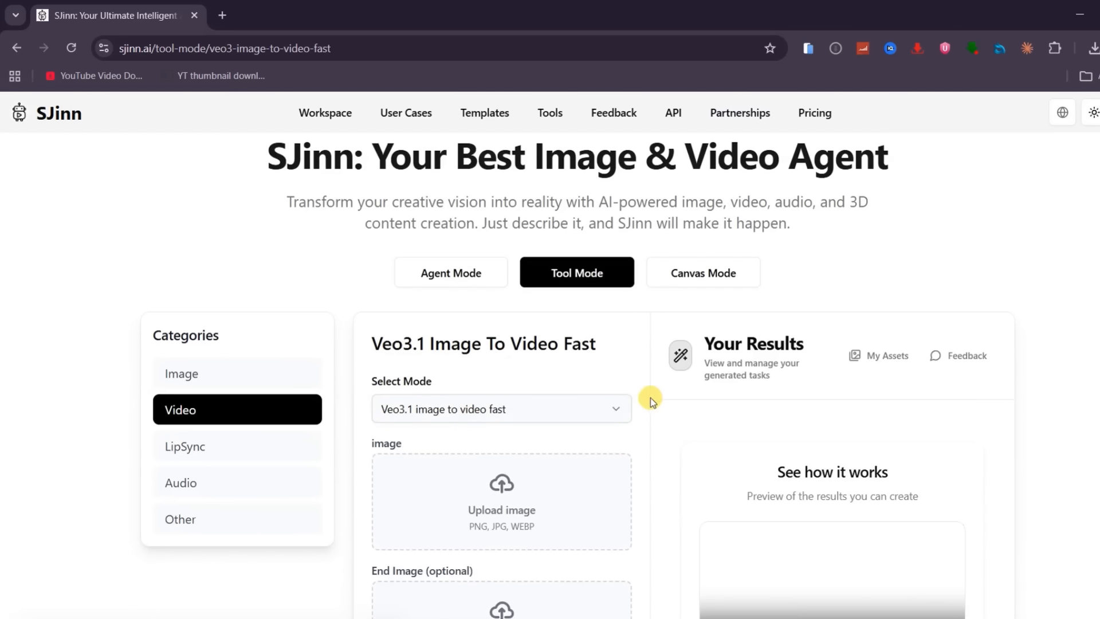
pyautogui.click(617, 410)
pyautogui.scroll(-10, 481, 510)
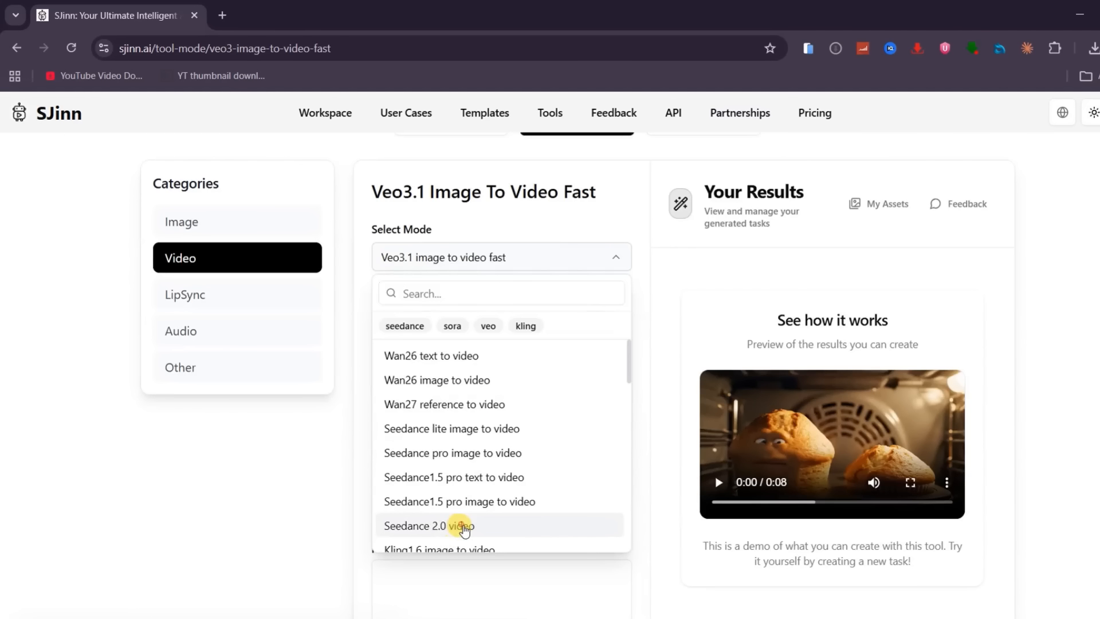
pyautogui.click(449, 525)
# Paste Scene 1's timed motion prompts into the Seedance 2.0 video prompt
pyautogui.scroll(-3, 435, 435)
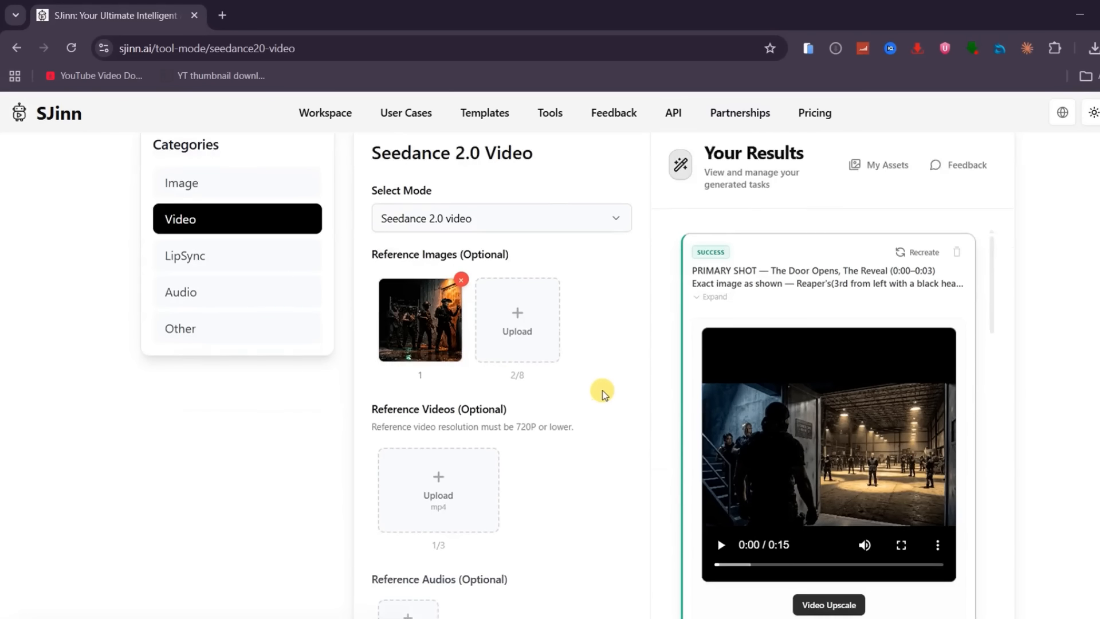
pyautogui.scroll(-6, 602, 393)
pyautogui.click(386, 309)
pyautogui.hotkey('ctrl', 'v')
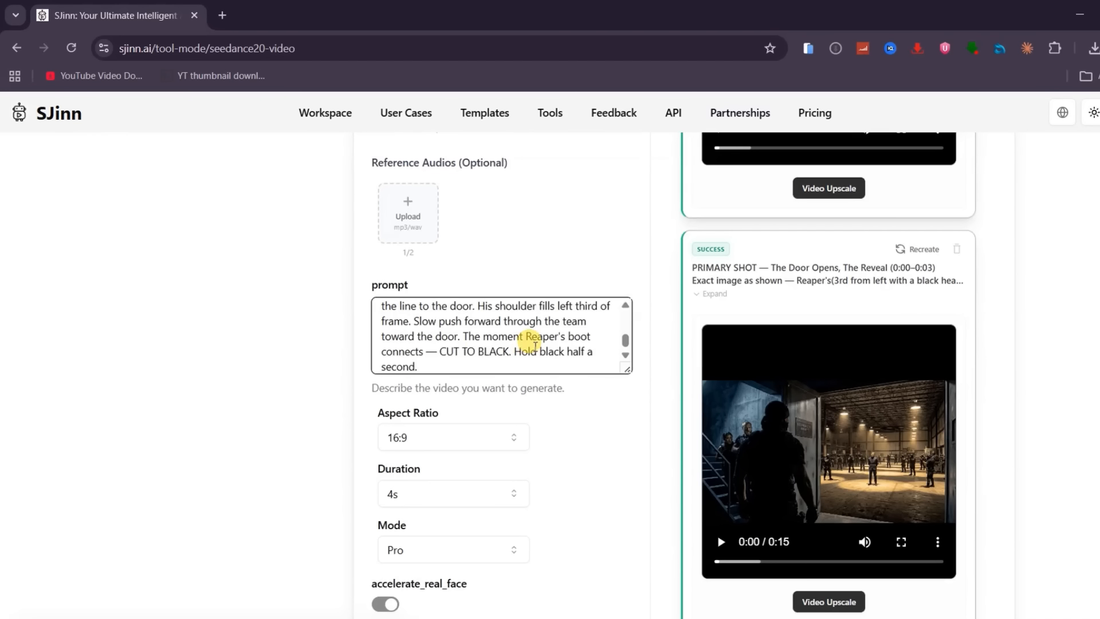
# Set the Seedance 2.0 video's duration to 15s
pyautogui.scroll(-5, 557, 360)
pyautogui.click(514, 202)
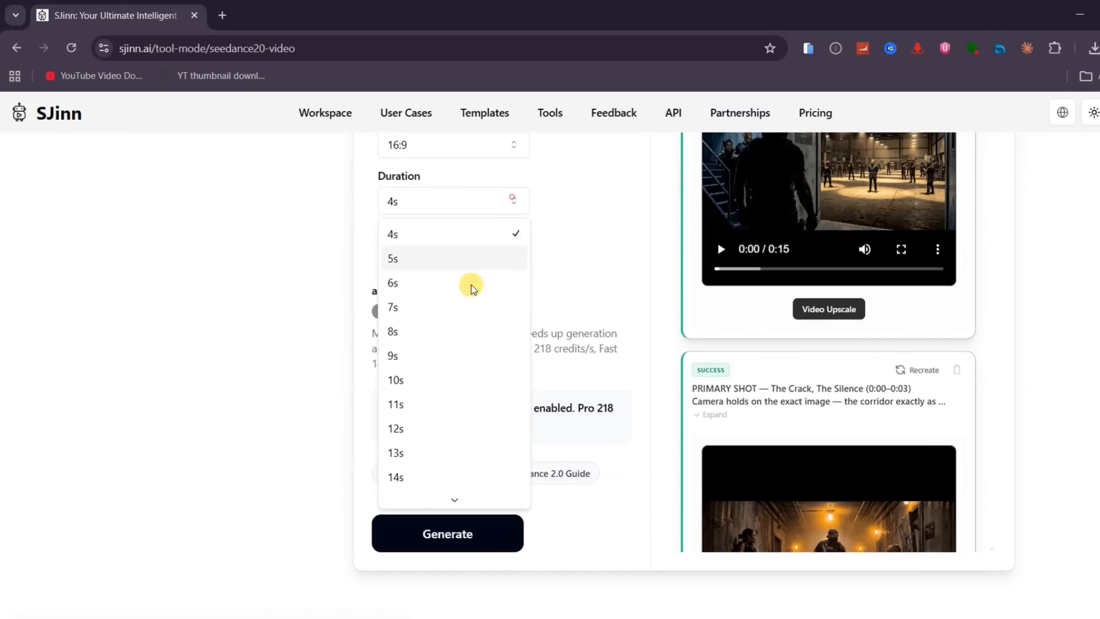
pyautogui.scroll(-1, 467, 344)
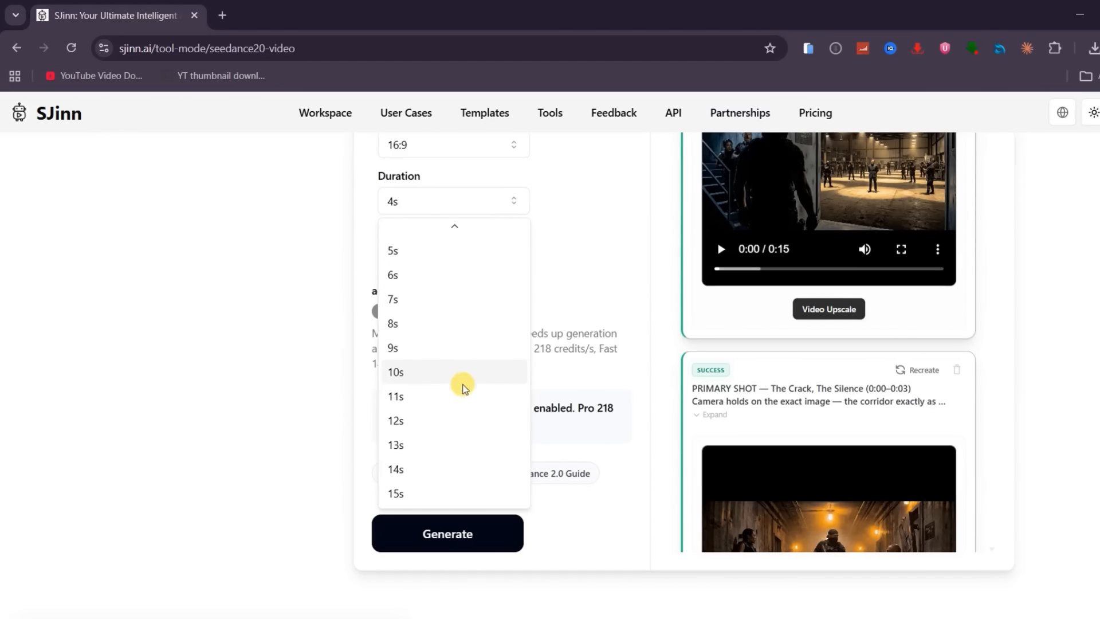
pyautogui.click(423, 491)
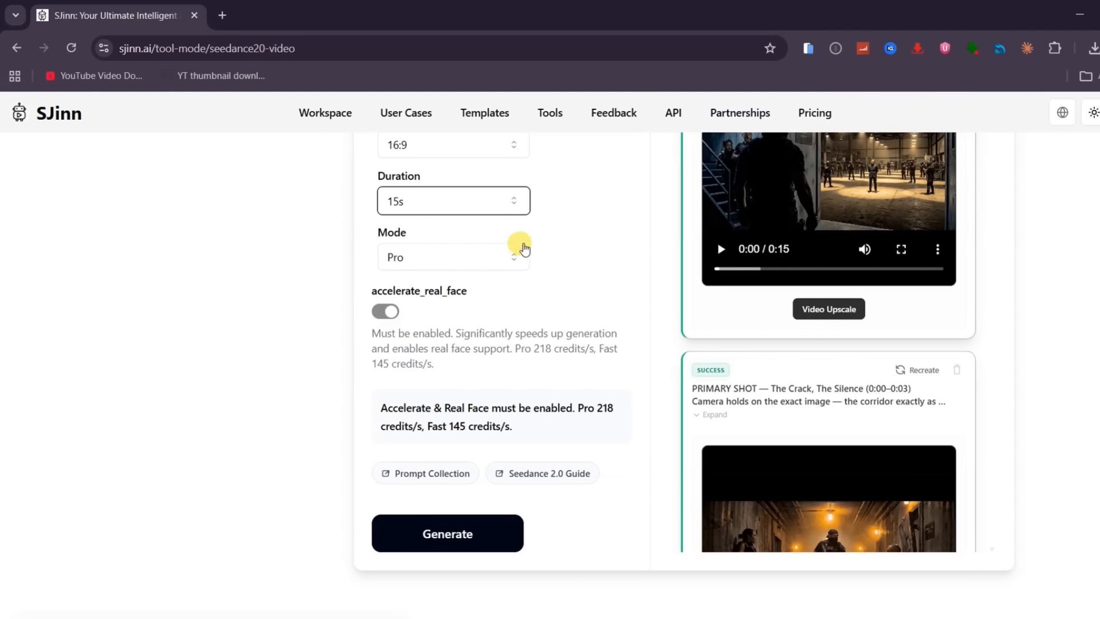
# Check the per-second credit cost of Pro mode and set the generation mode to Fast
pyautogui.click(600, 412)
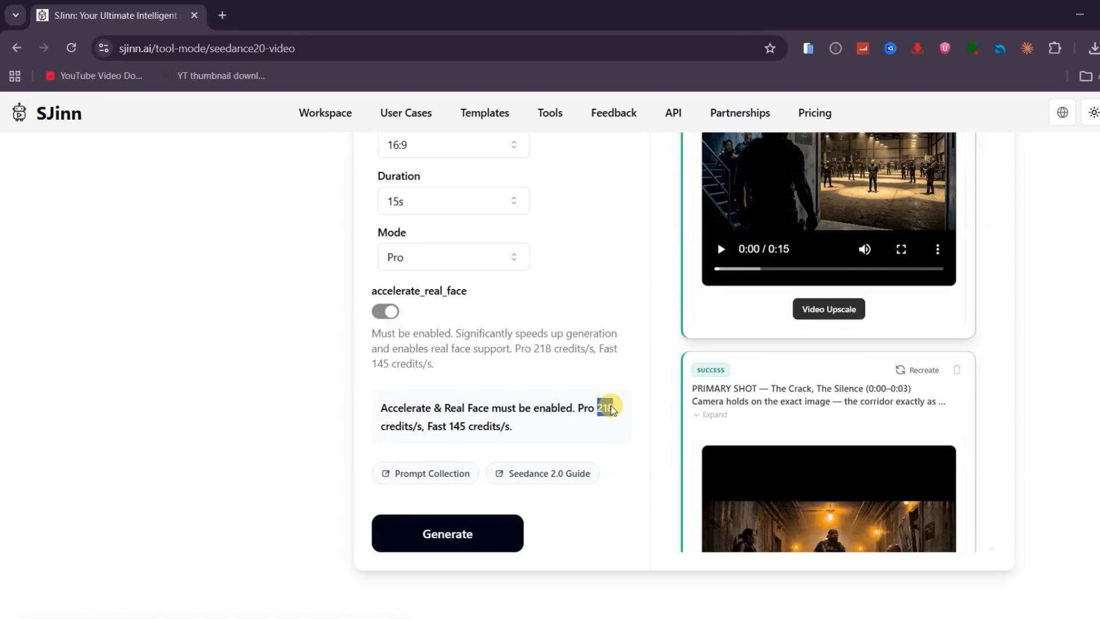
pyautogui.click(509, 258)
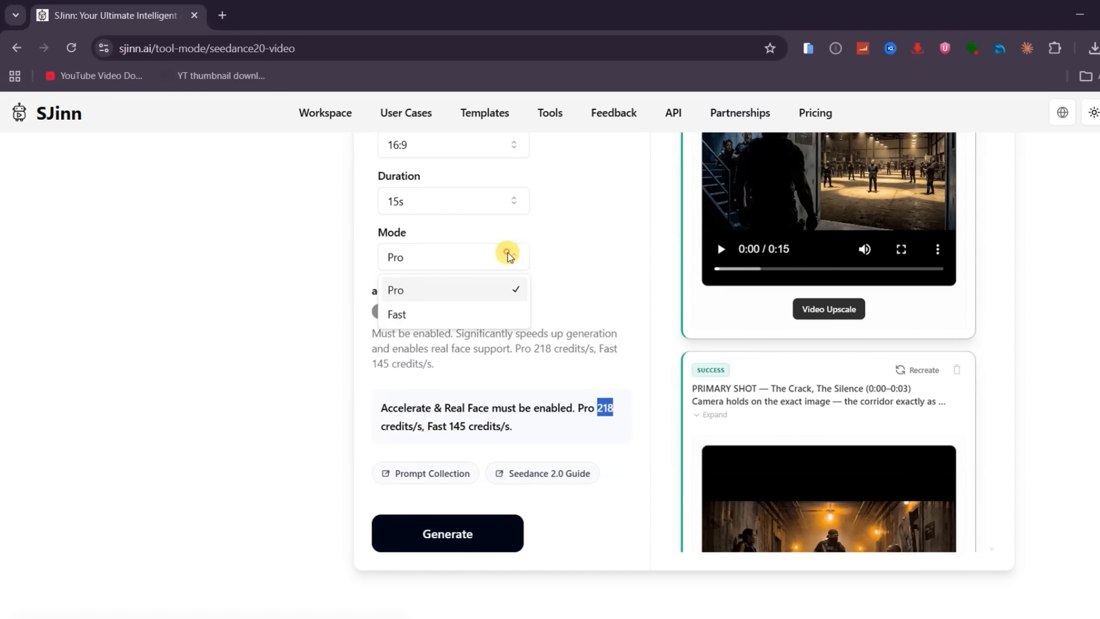
pyautogui.click(401, 314)
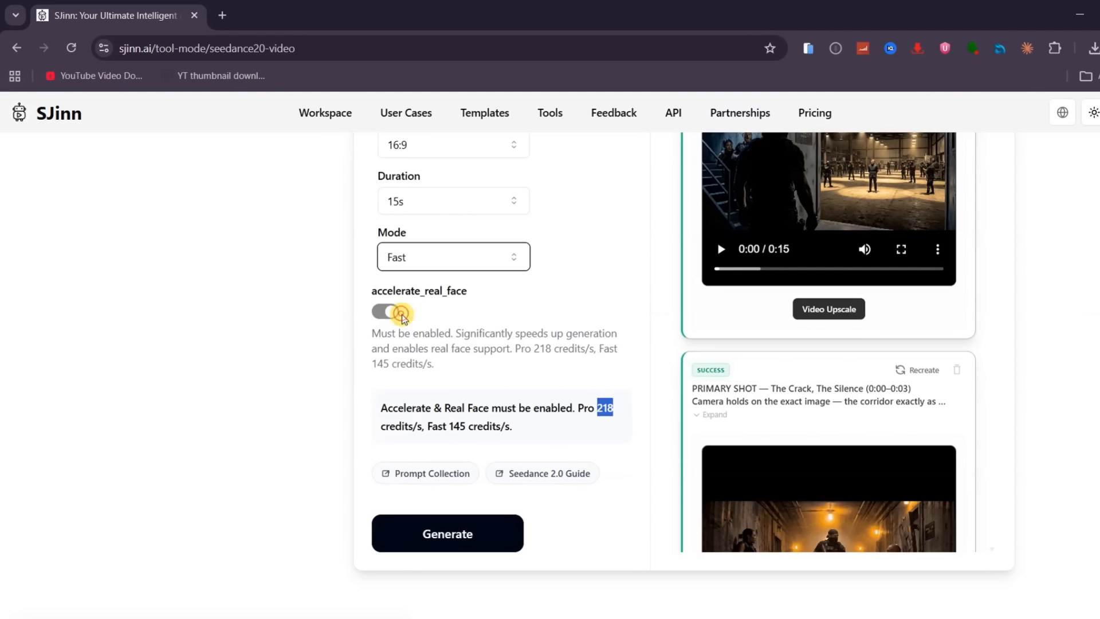
pyautogui.click(613, 427)
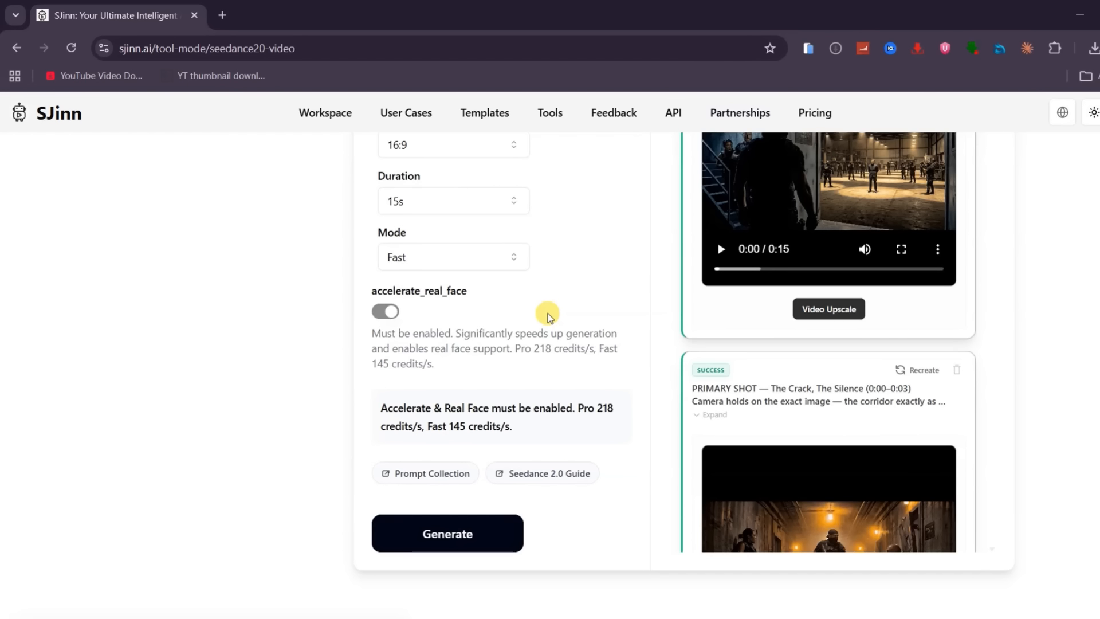
# Find the generated Wide Establishing video of Scene 1 among the results and view it full screen
pyautogui.scroll(1, 505, 314)
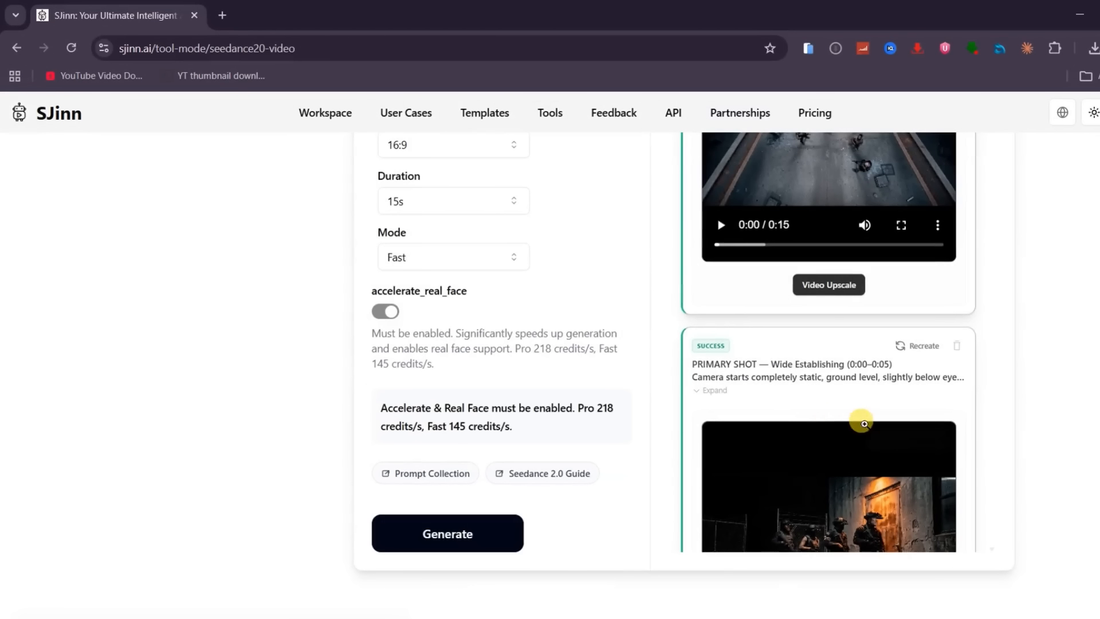
pyautogui.scroll(-3, 864, 423)
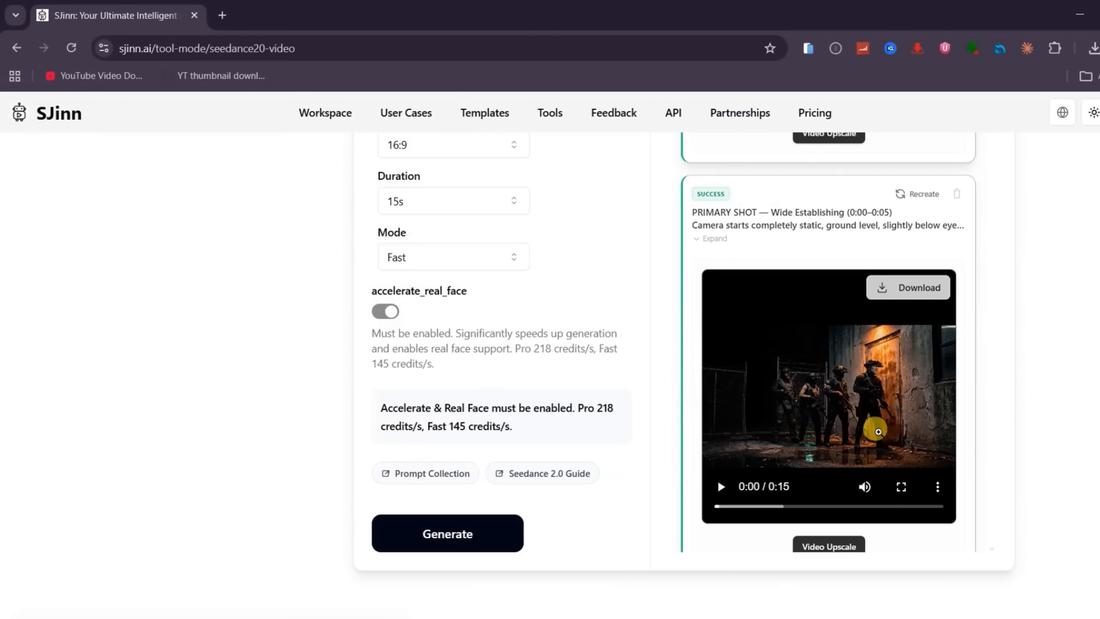
pyautogui.click(897, 488)
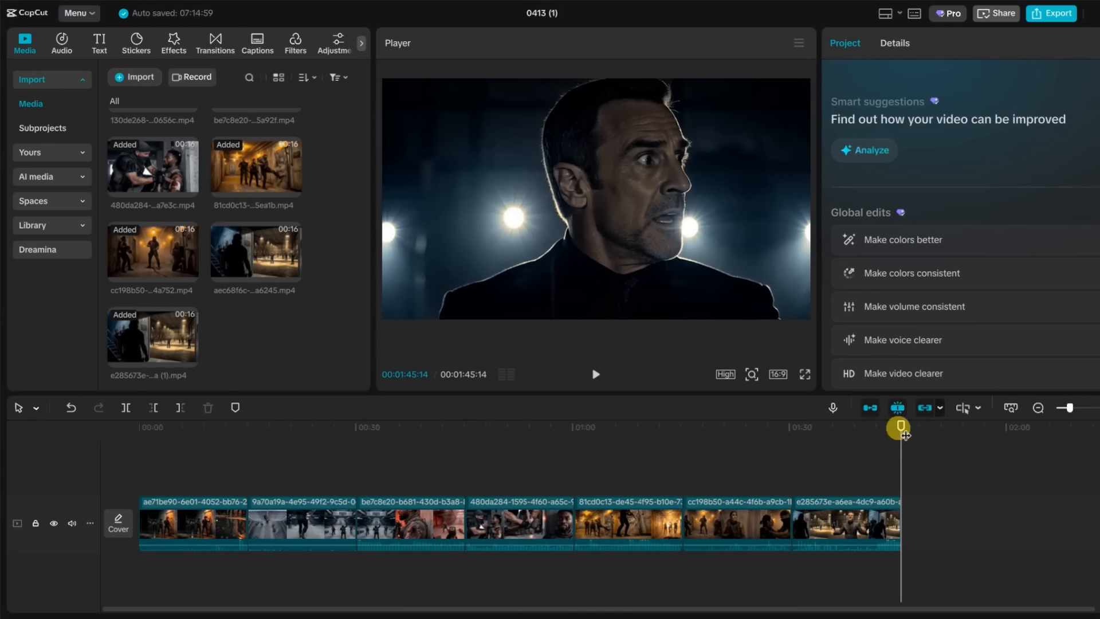
# Switch to CapCut and review the imported scene videos and the assembled clips by scrubbing the timeline from its start
pyautogui.moveTo(901, 436); pyautogui.dragTo(111, 504)
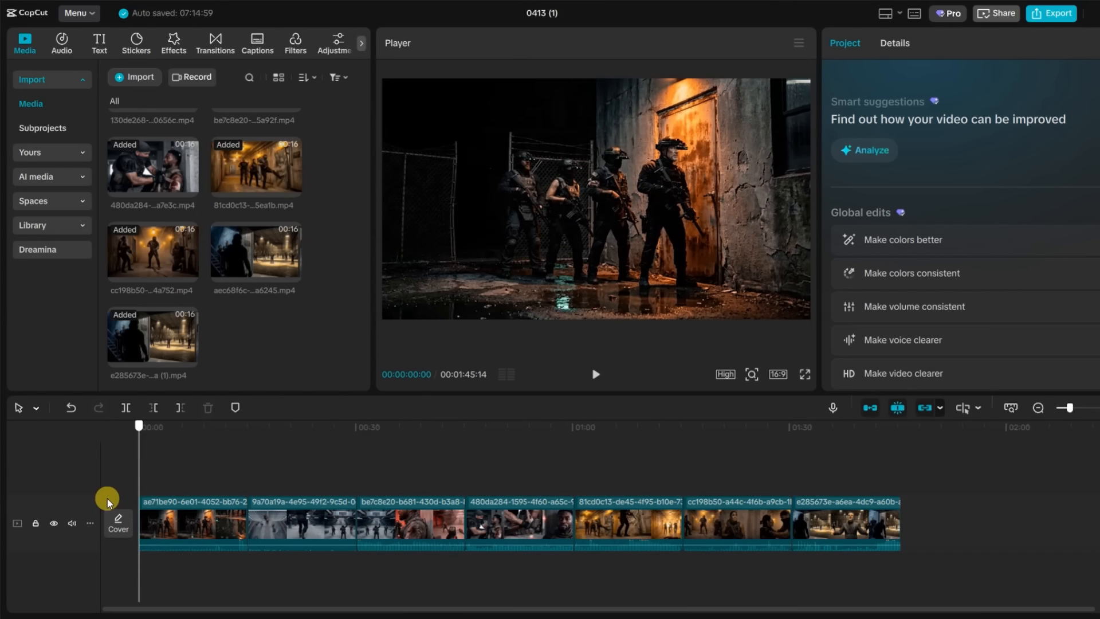
pyautogui.scroll(3, 200, 297)
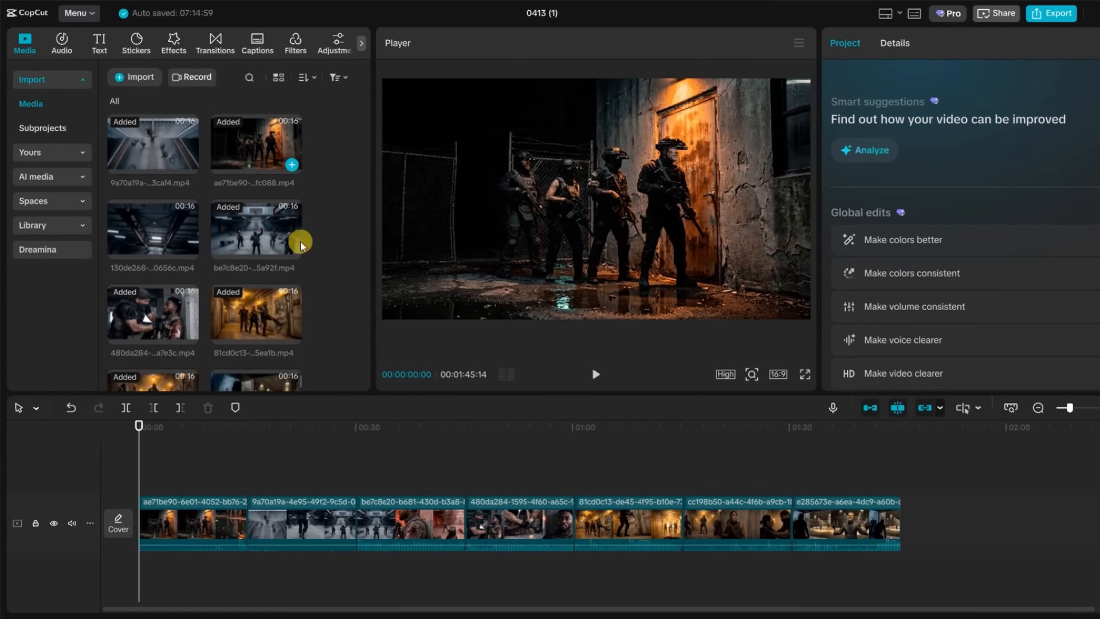
pyautogui.moveTo(141, 434); pyautogui.dragTo(505, 545)
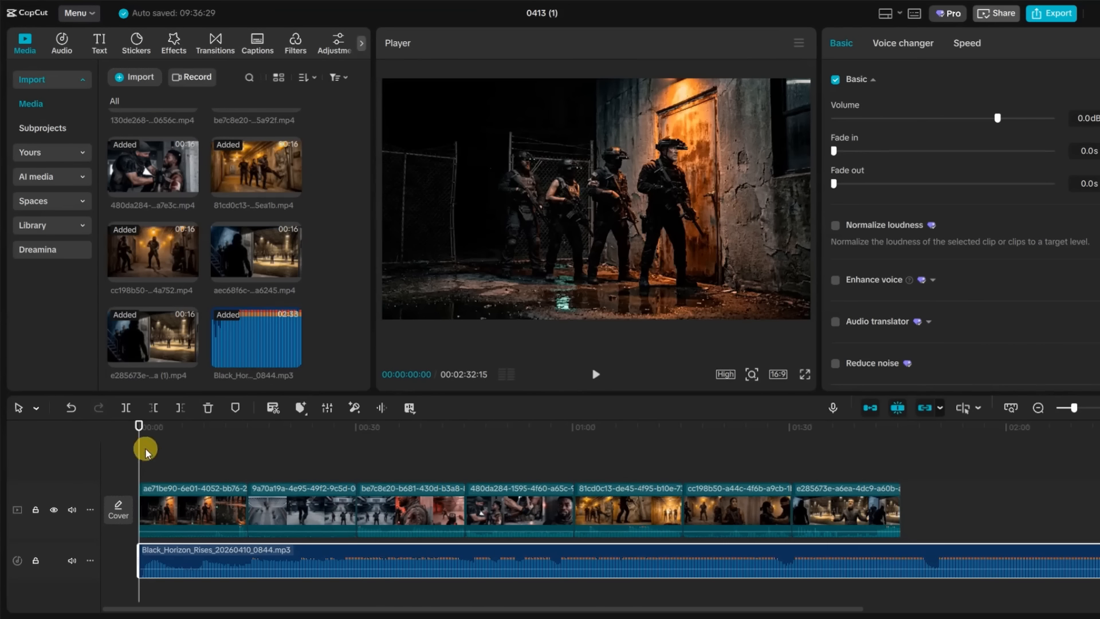
# Trim the Black_Horizon_Rises music to the end of the last video clip and lower its volume to about -30.2 dB
pyautogui.moveTo(143, 449); pyautogui.dragTo(877, 565)
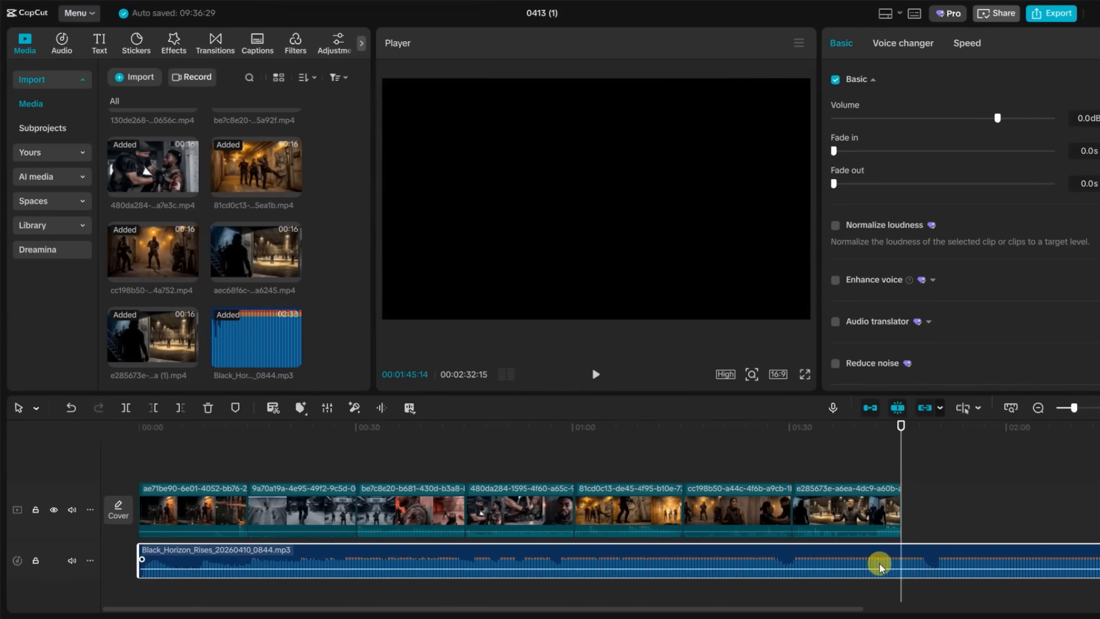
pyautogui.press('w')
pyautogui.moveTo(861, 491); pyautogui.dragTo(577, 541)
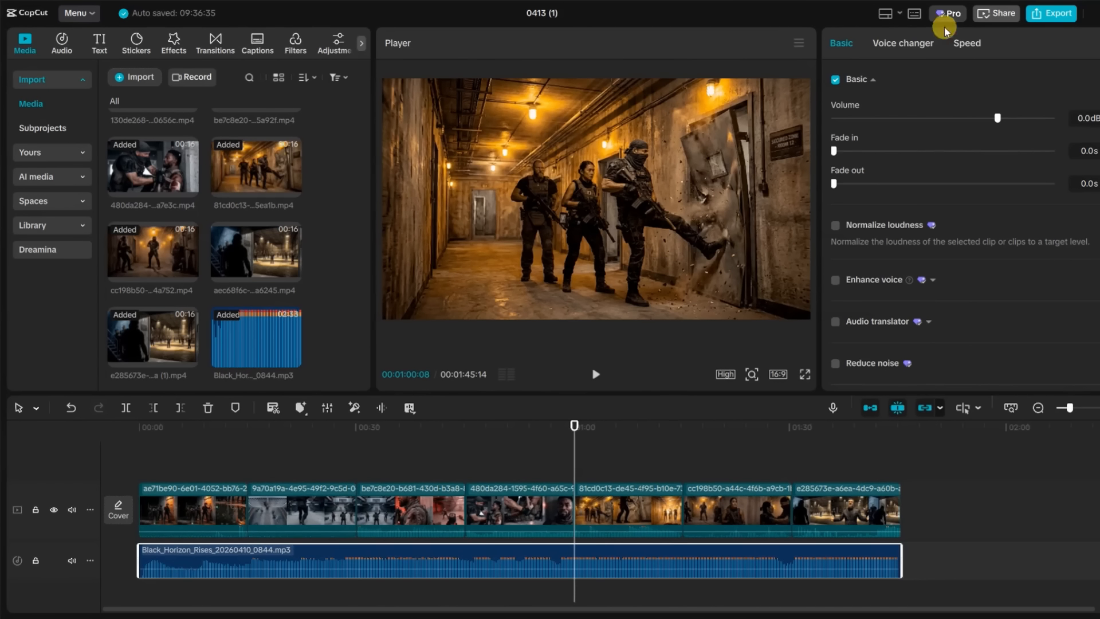
pyautogui.click(913, 118)
# Open the text options with the playhead at the timeline's start, and export the finished film
pyautogui.press('Home')
pyautogui.click(99, 40)
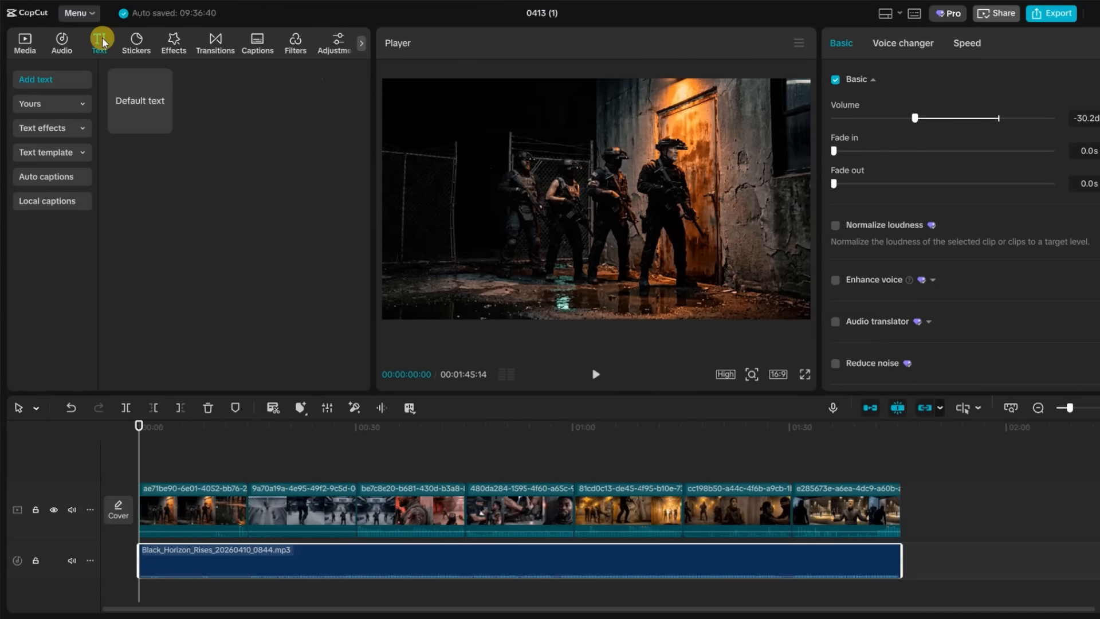
pyautogui.click(1052, 13)
pyautogui.click(765, 536)
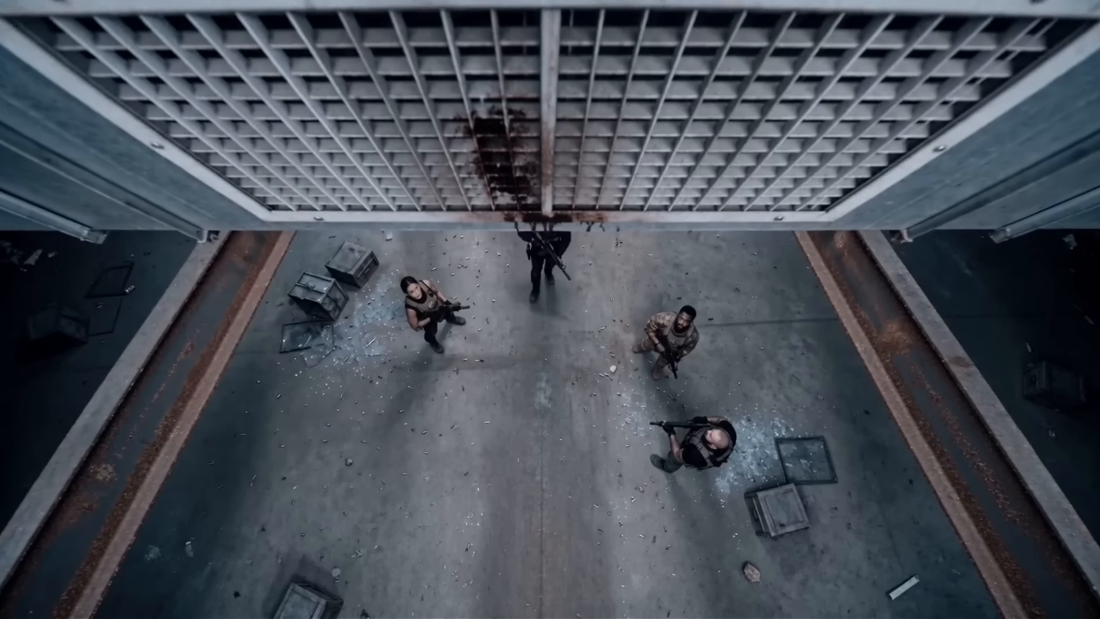